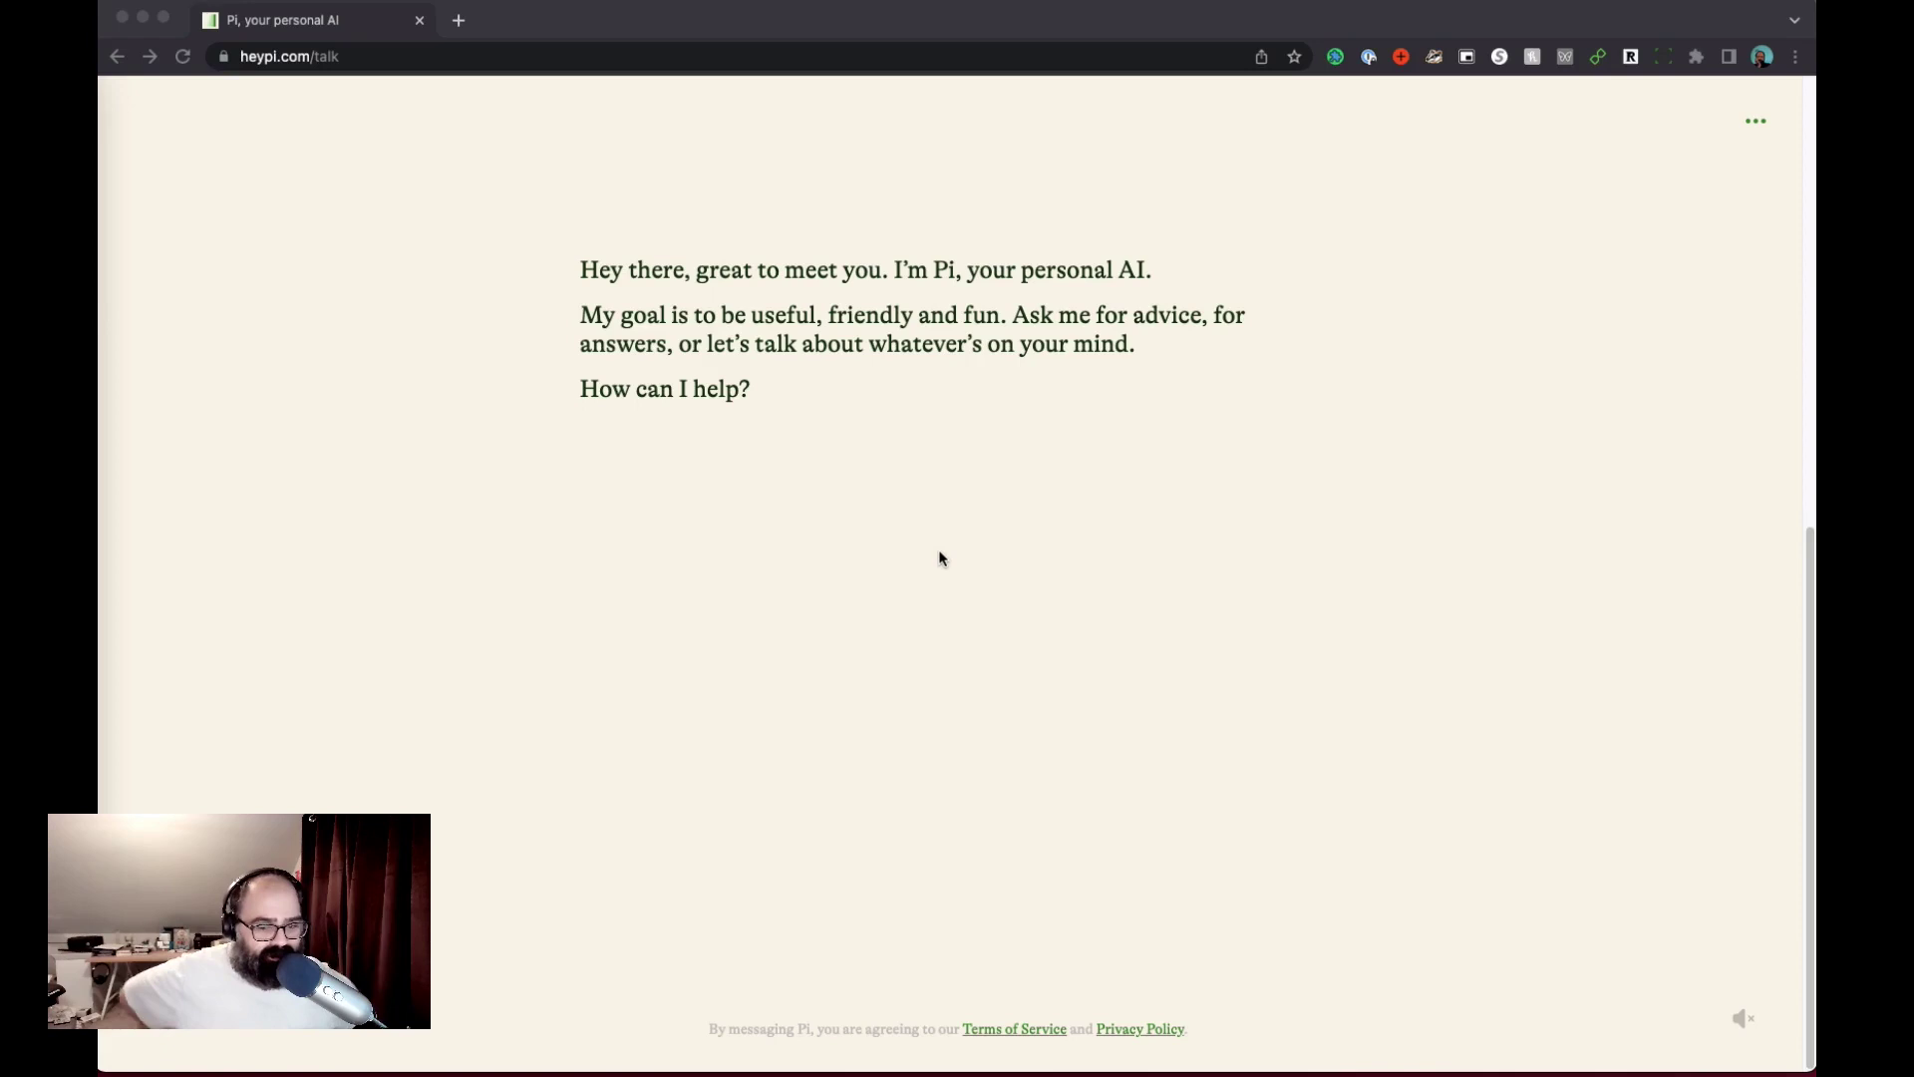
Step: Ask Pi for vegan diet help for a new fitness plan, then reply 'Losing weight' as the goal
click(724, 444)
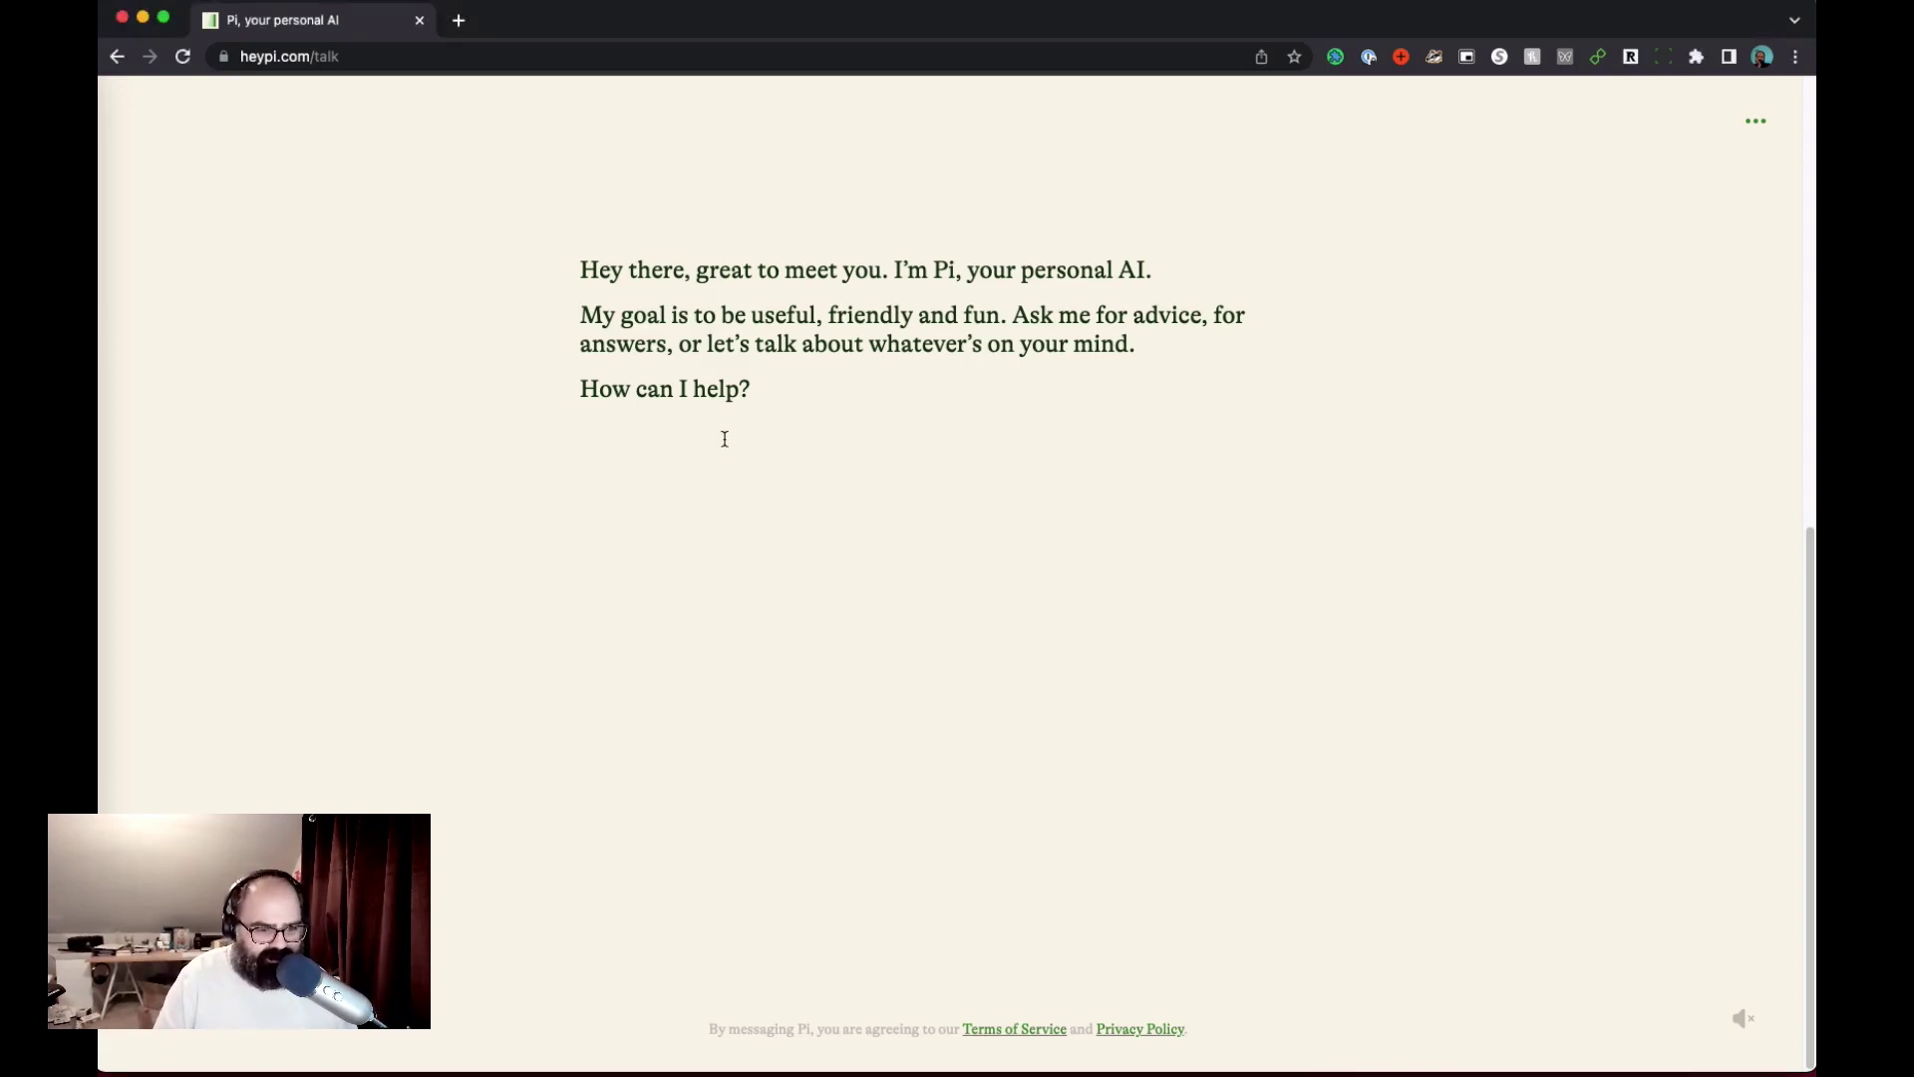
text(I am working on)
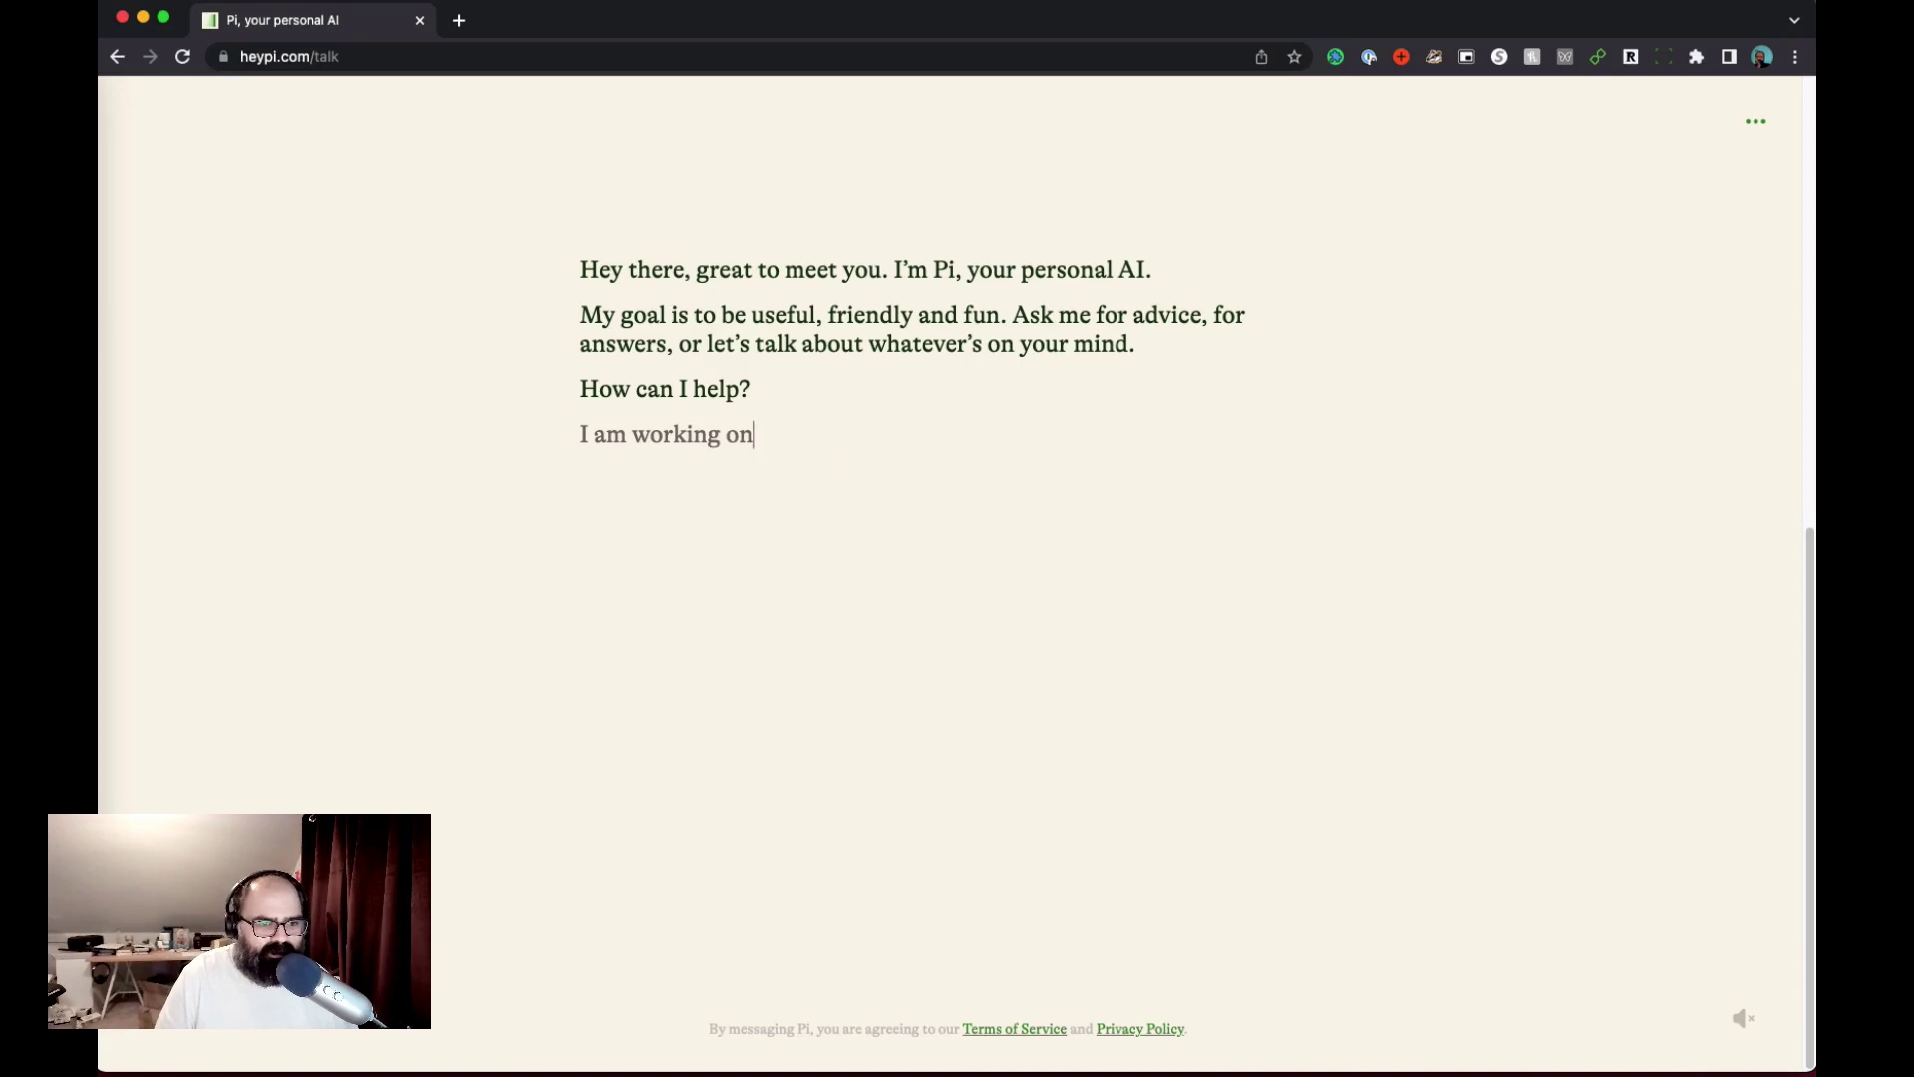
text( a new )
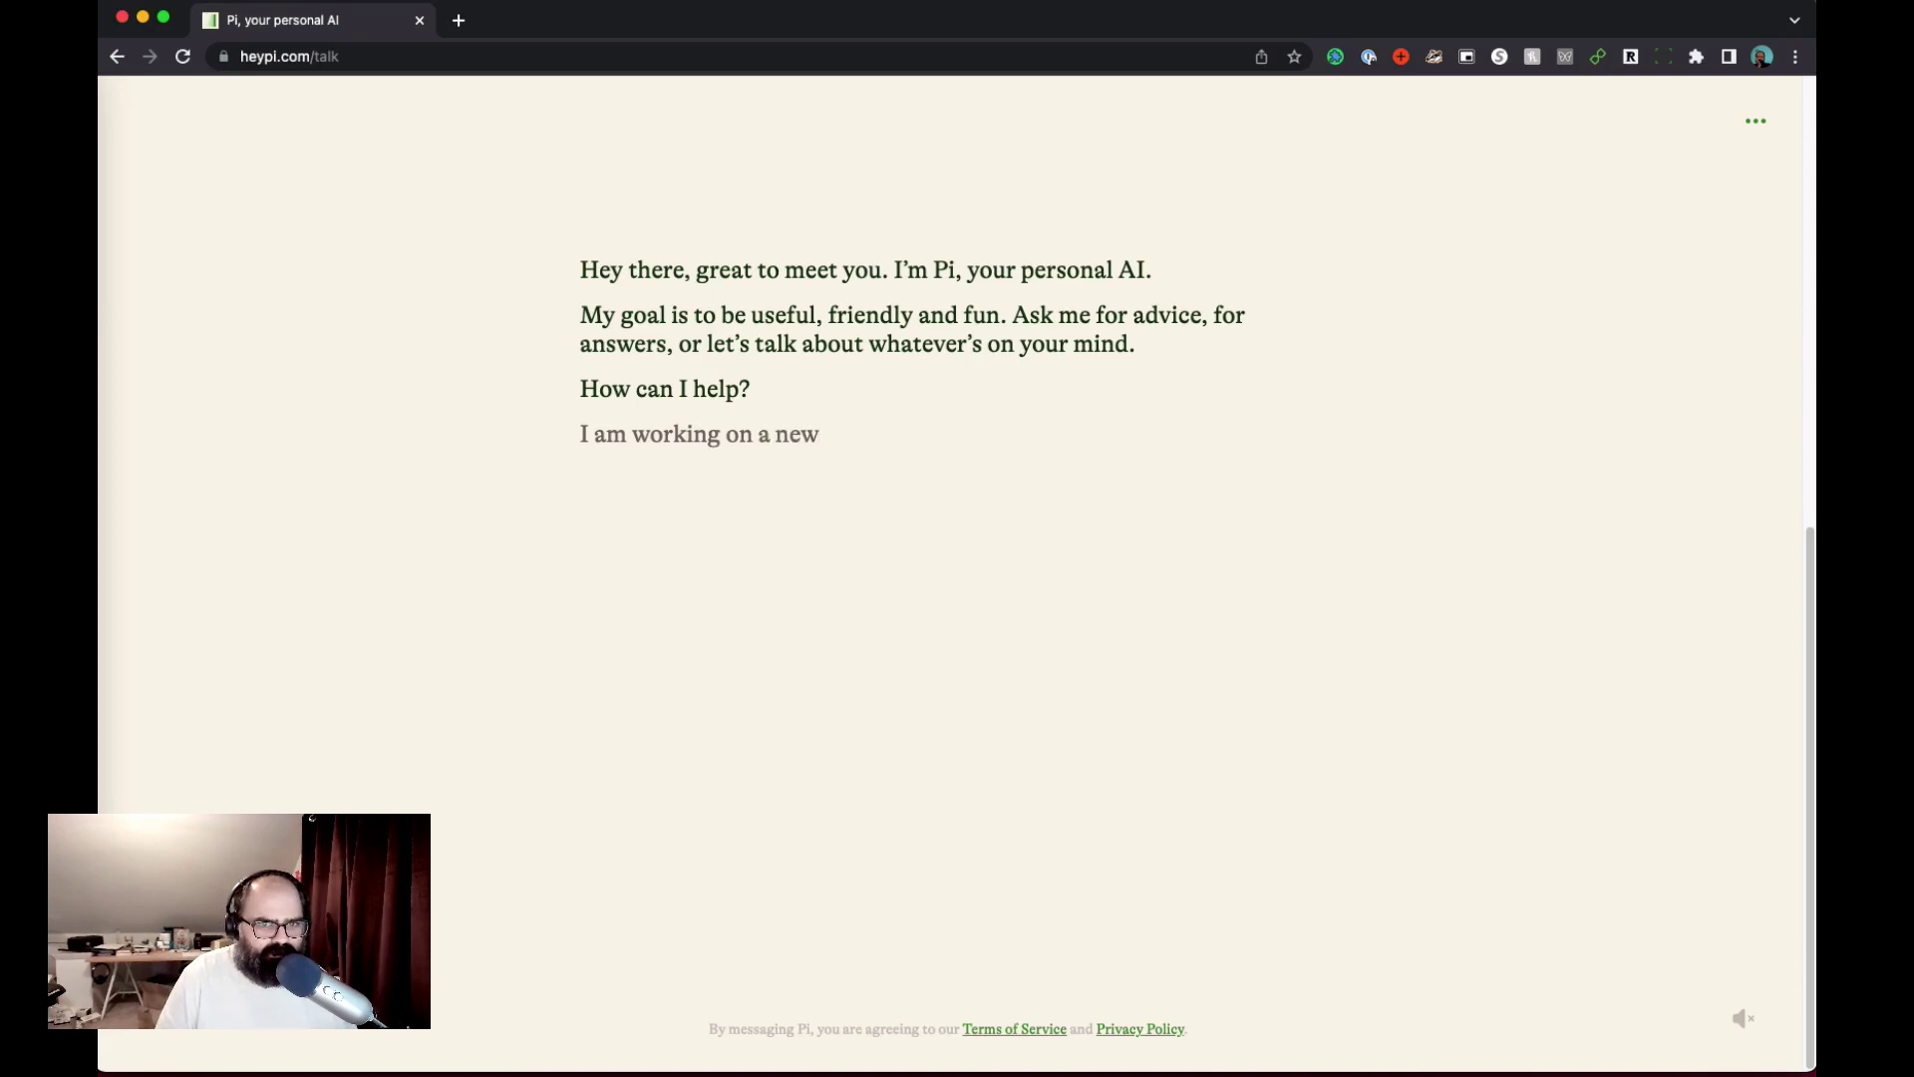
text(fitne)
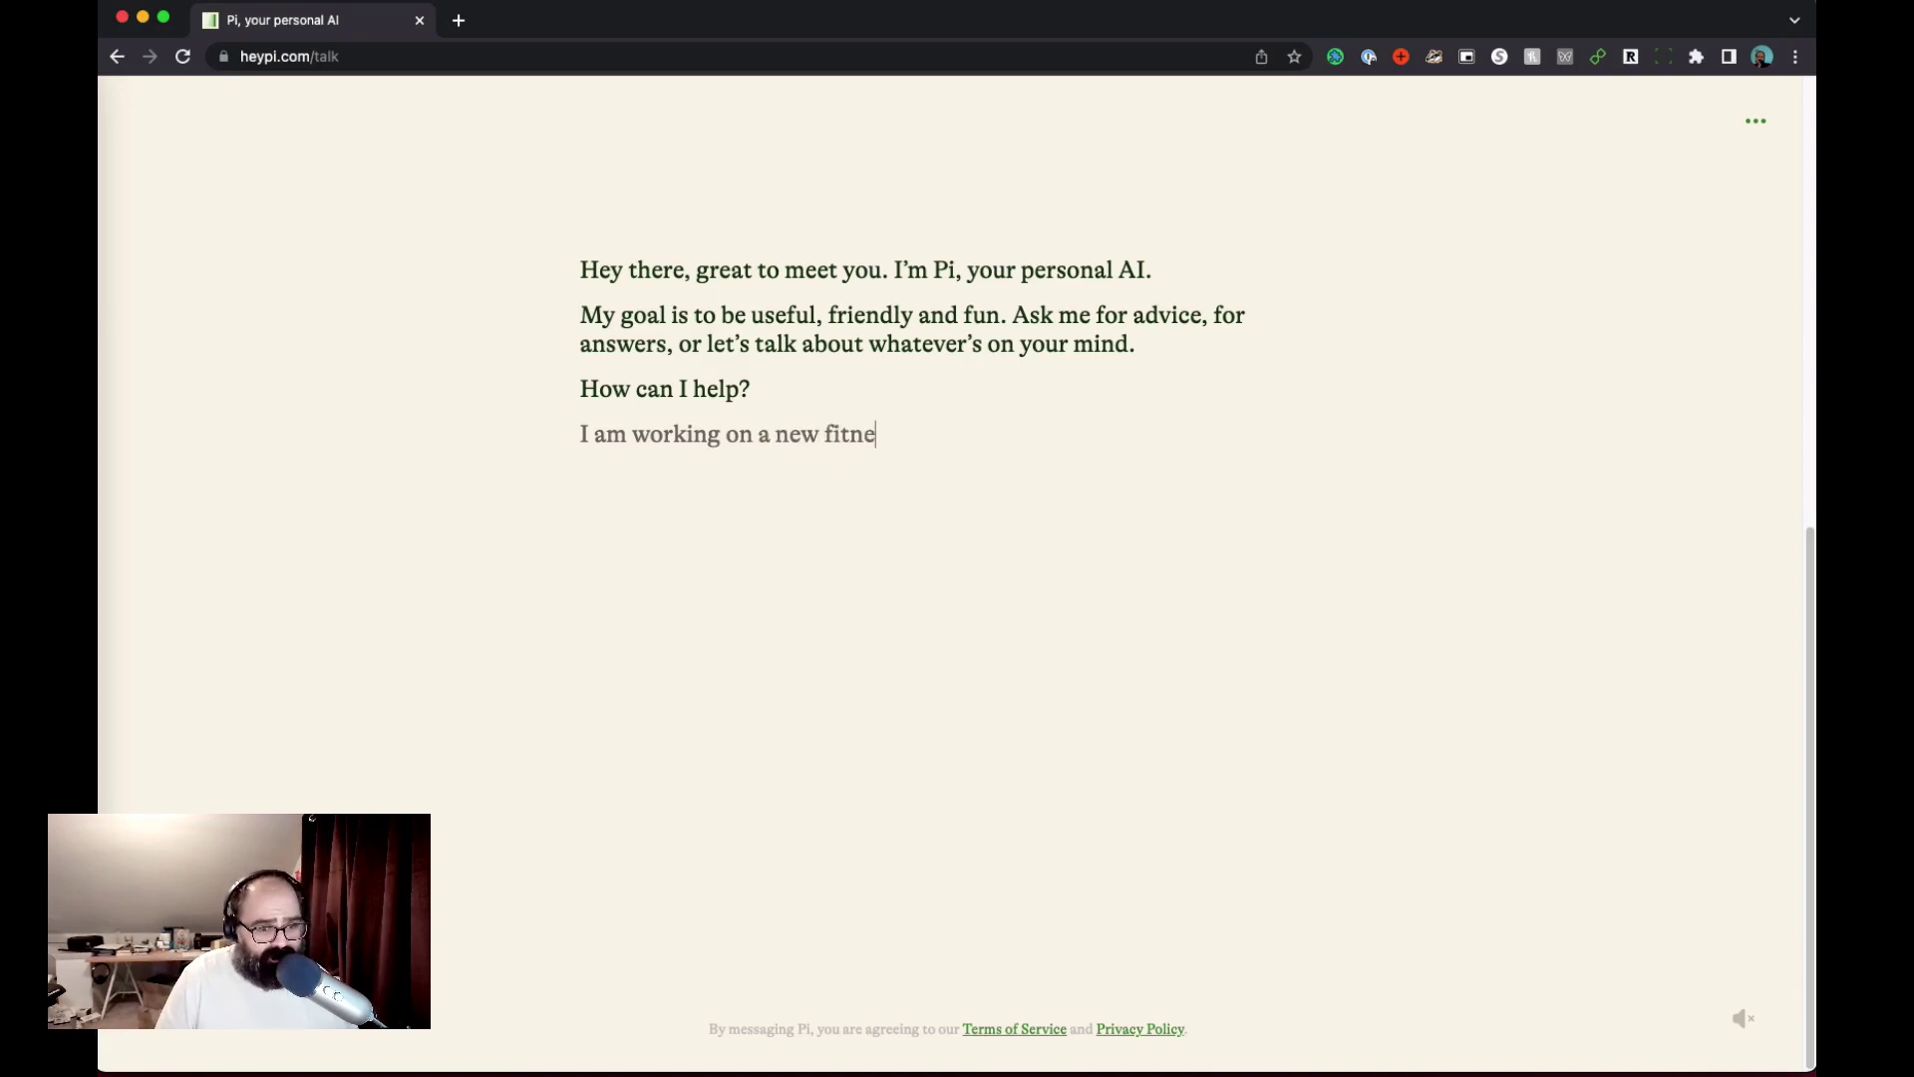
text(ss plan and would)
key(BackSpace)
key(BackSpace)
key(BackSpace)
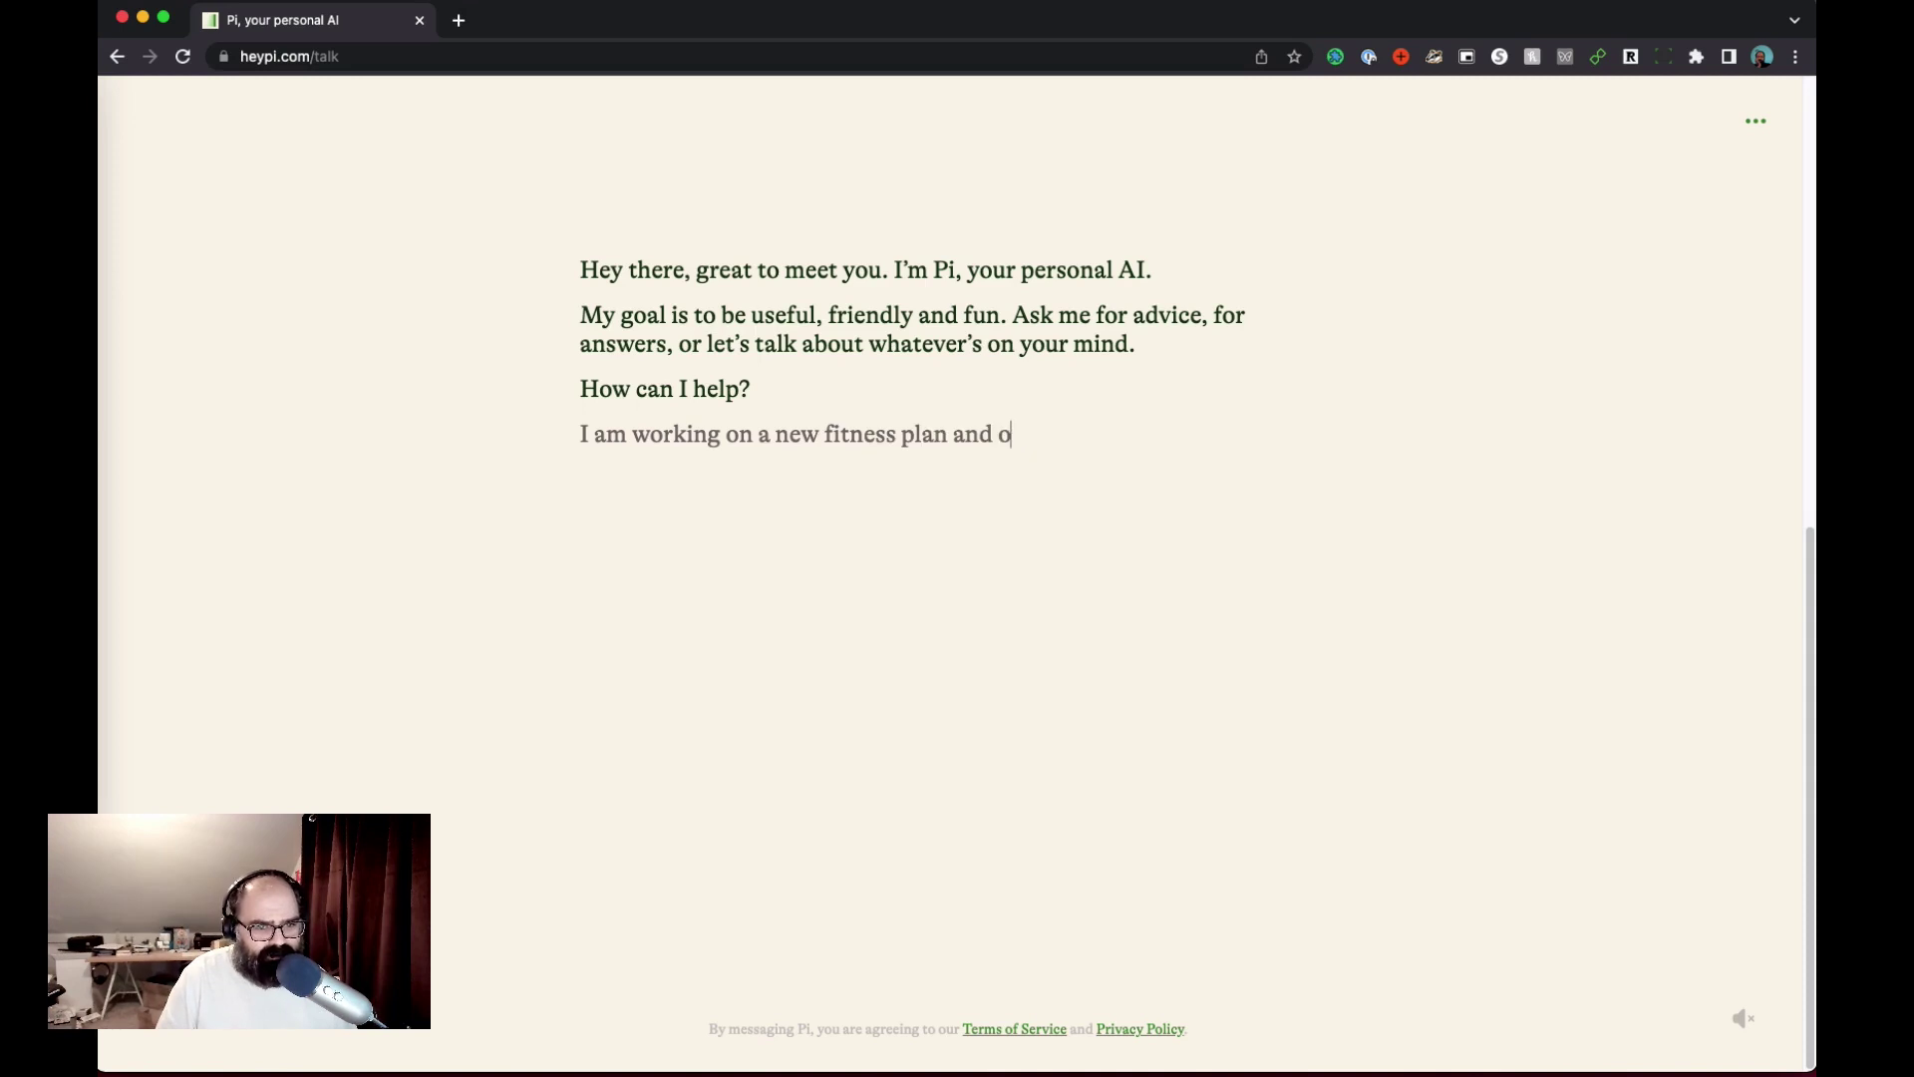
text(would l)
text(ike some hel)
key(BackSpace)
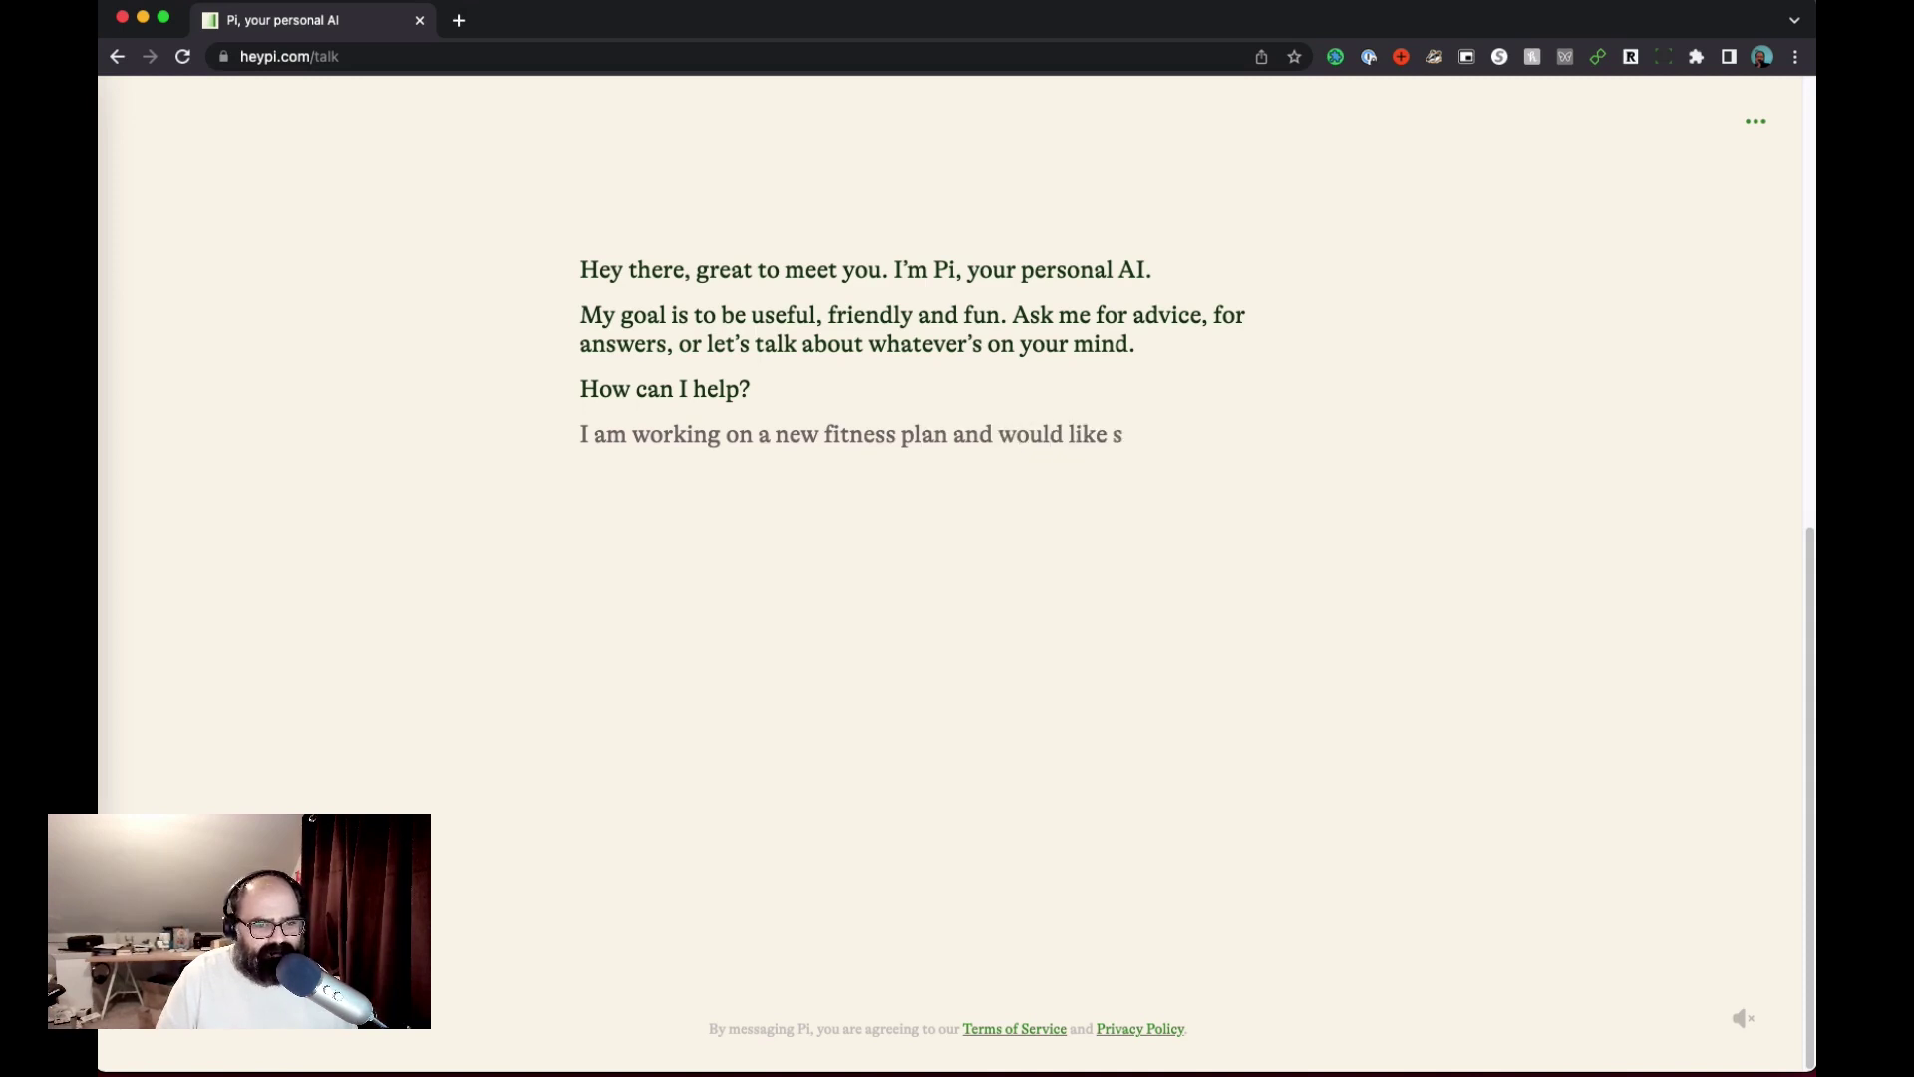
text(ome help with a v)
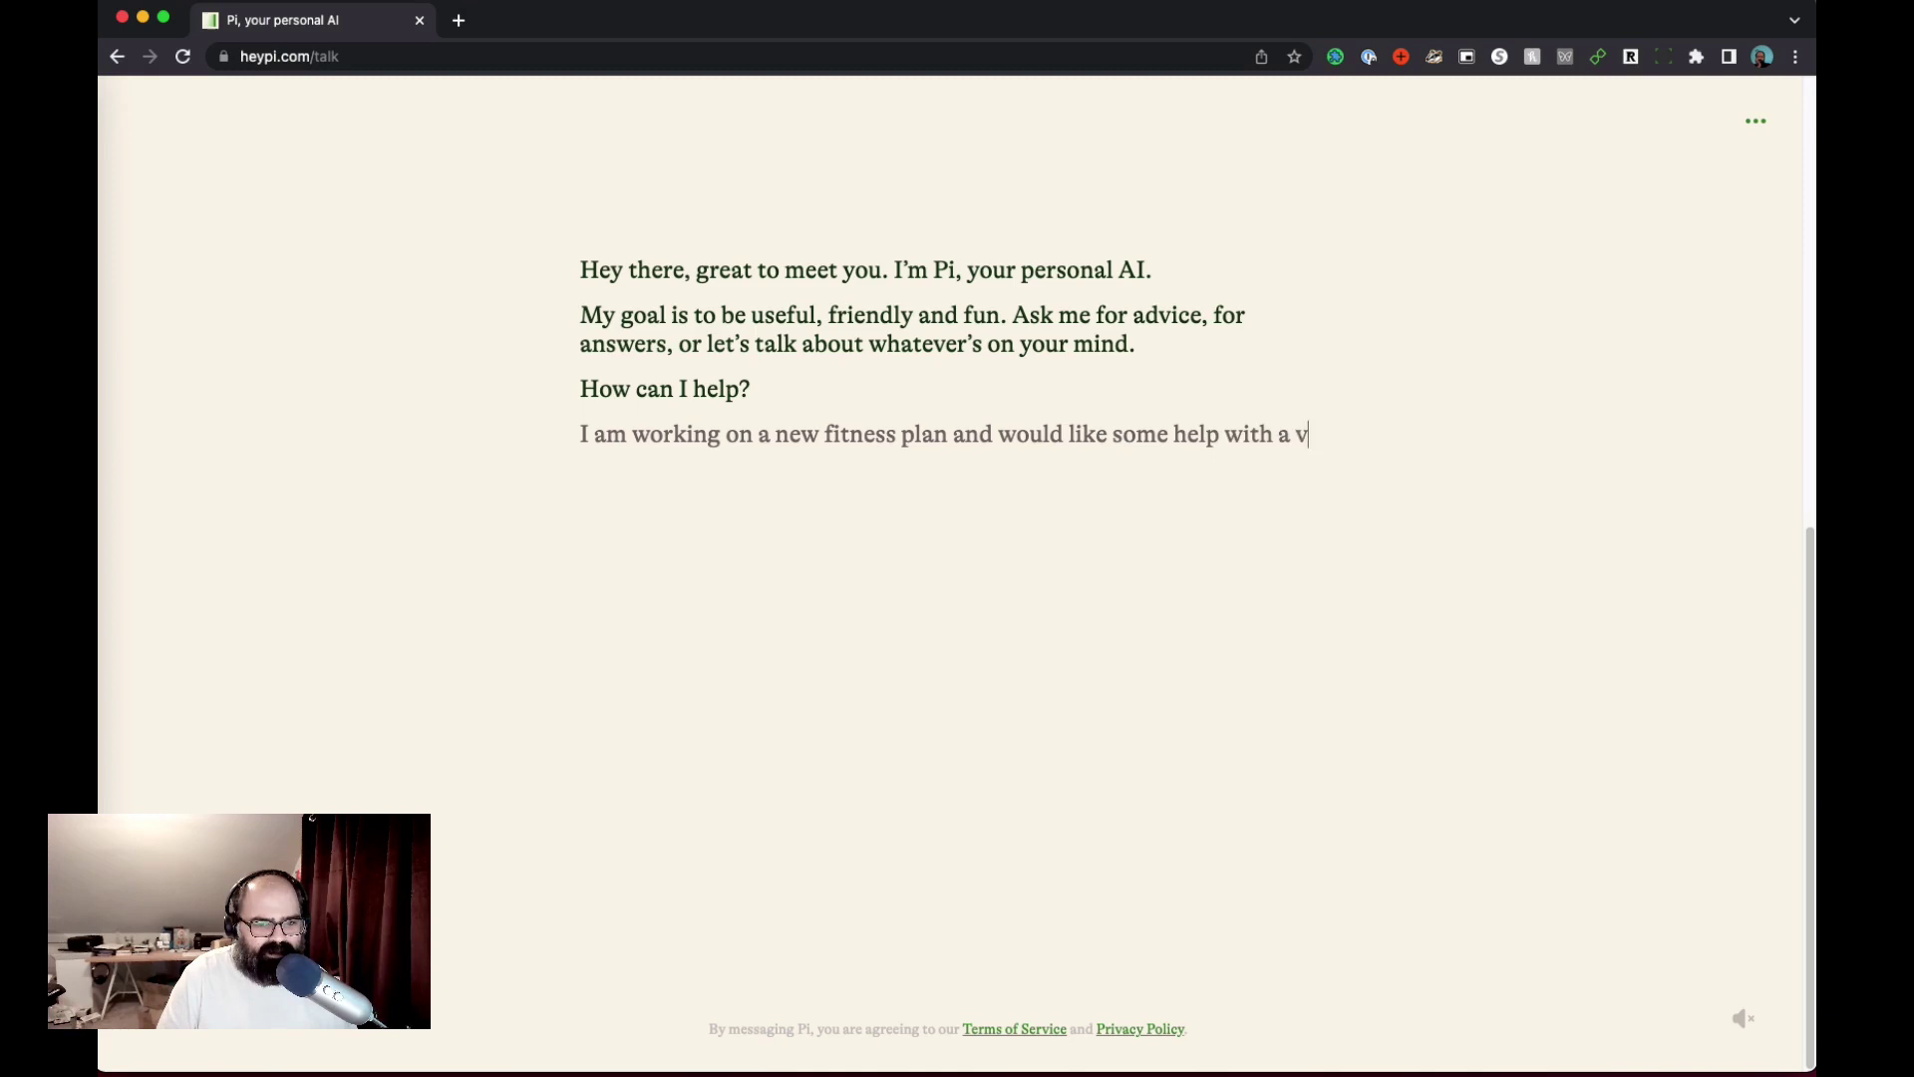
text(egan diet.)
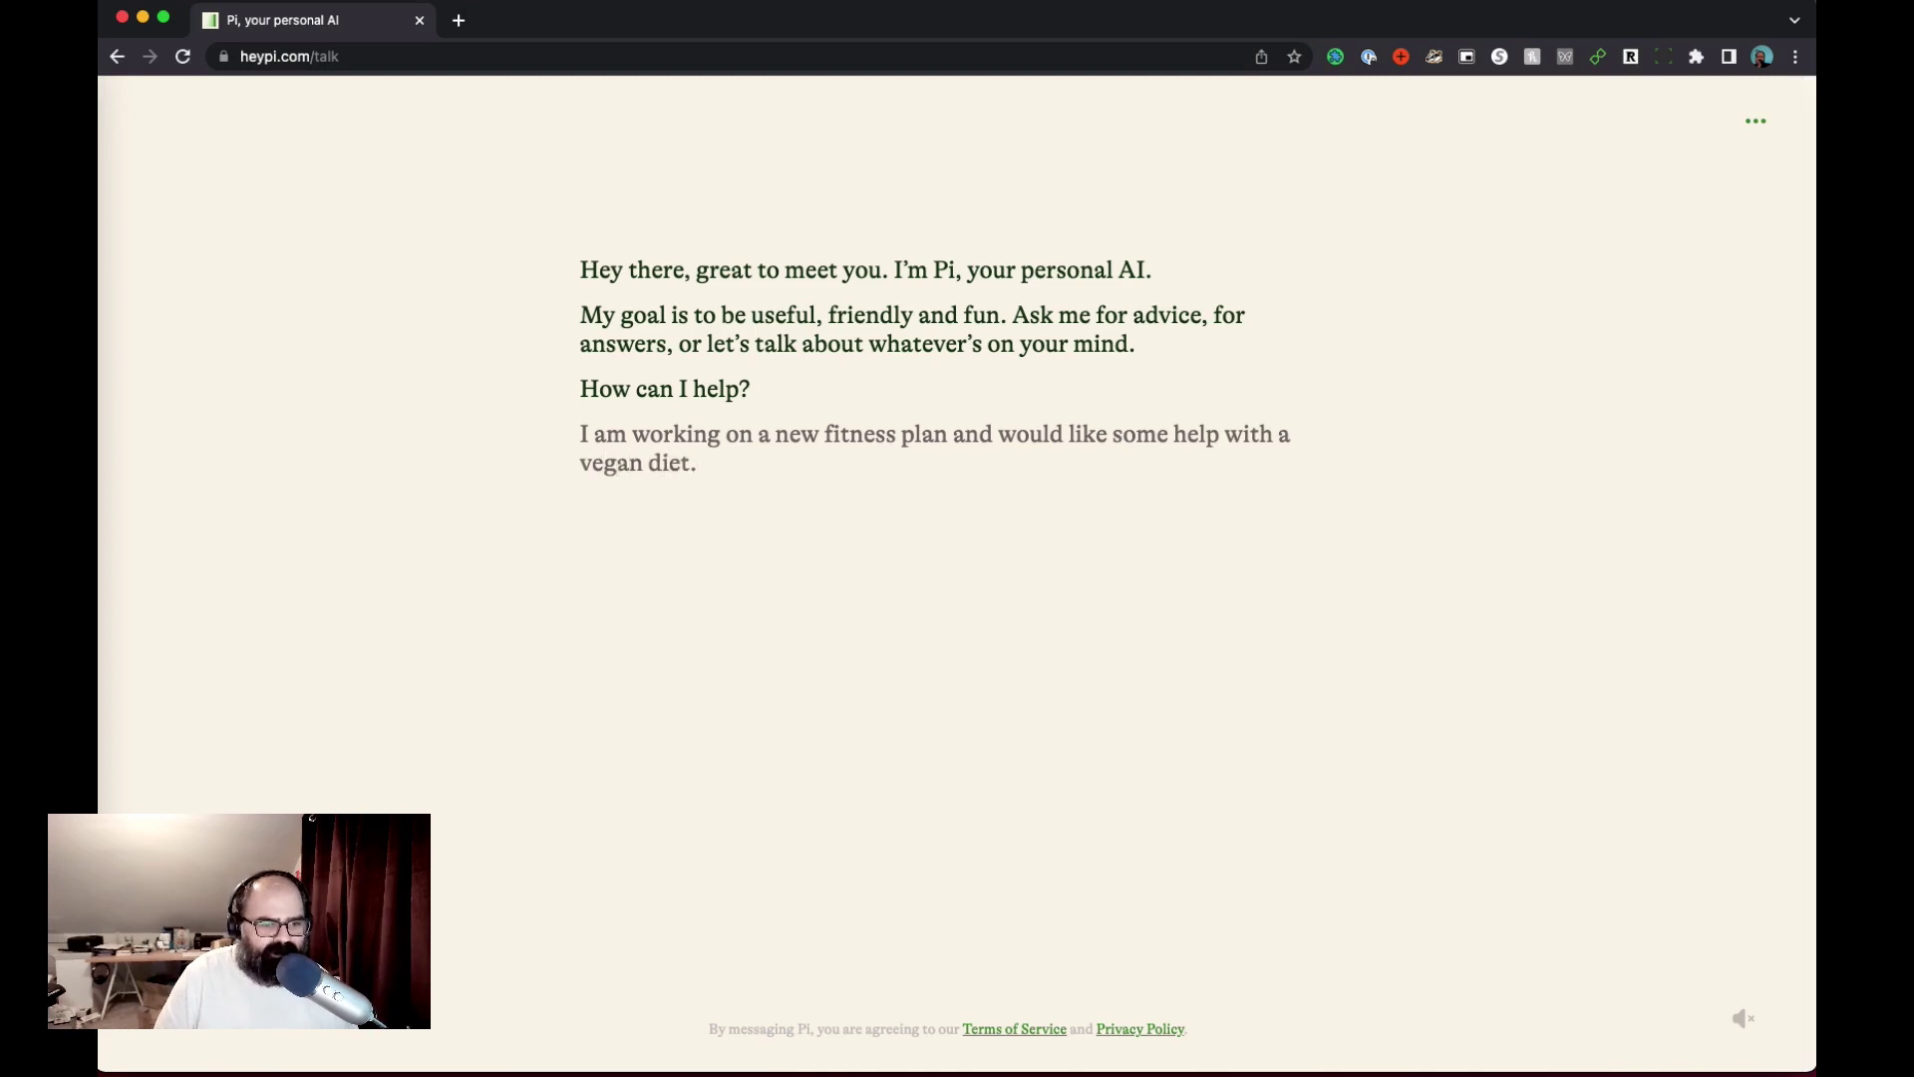
key(Return)
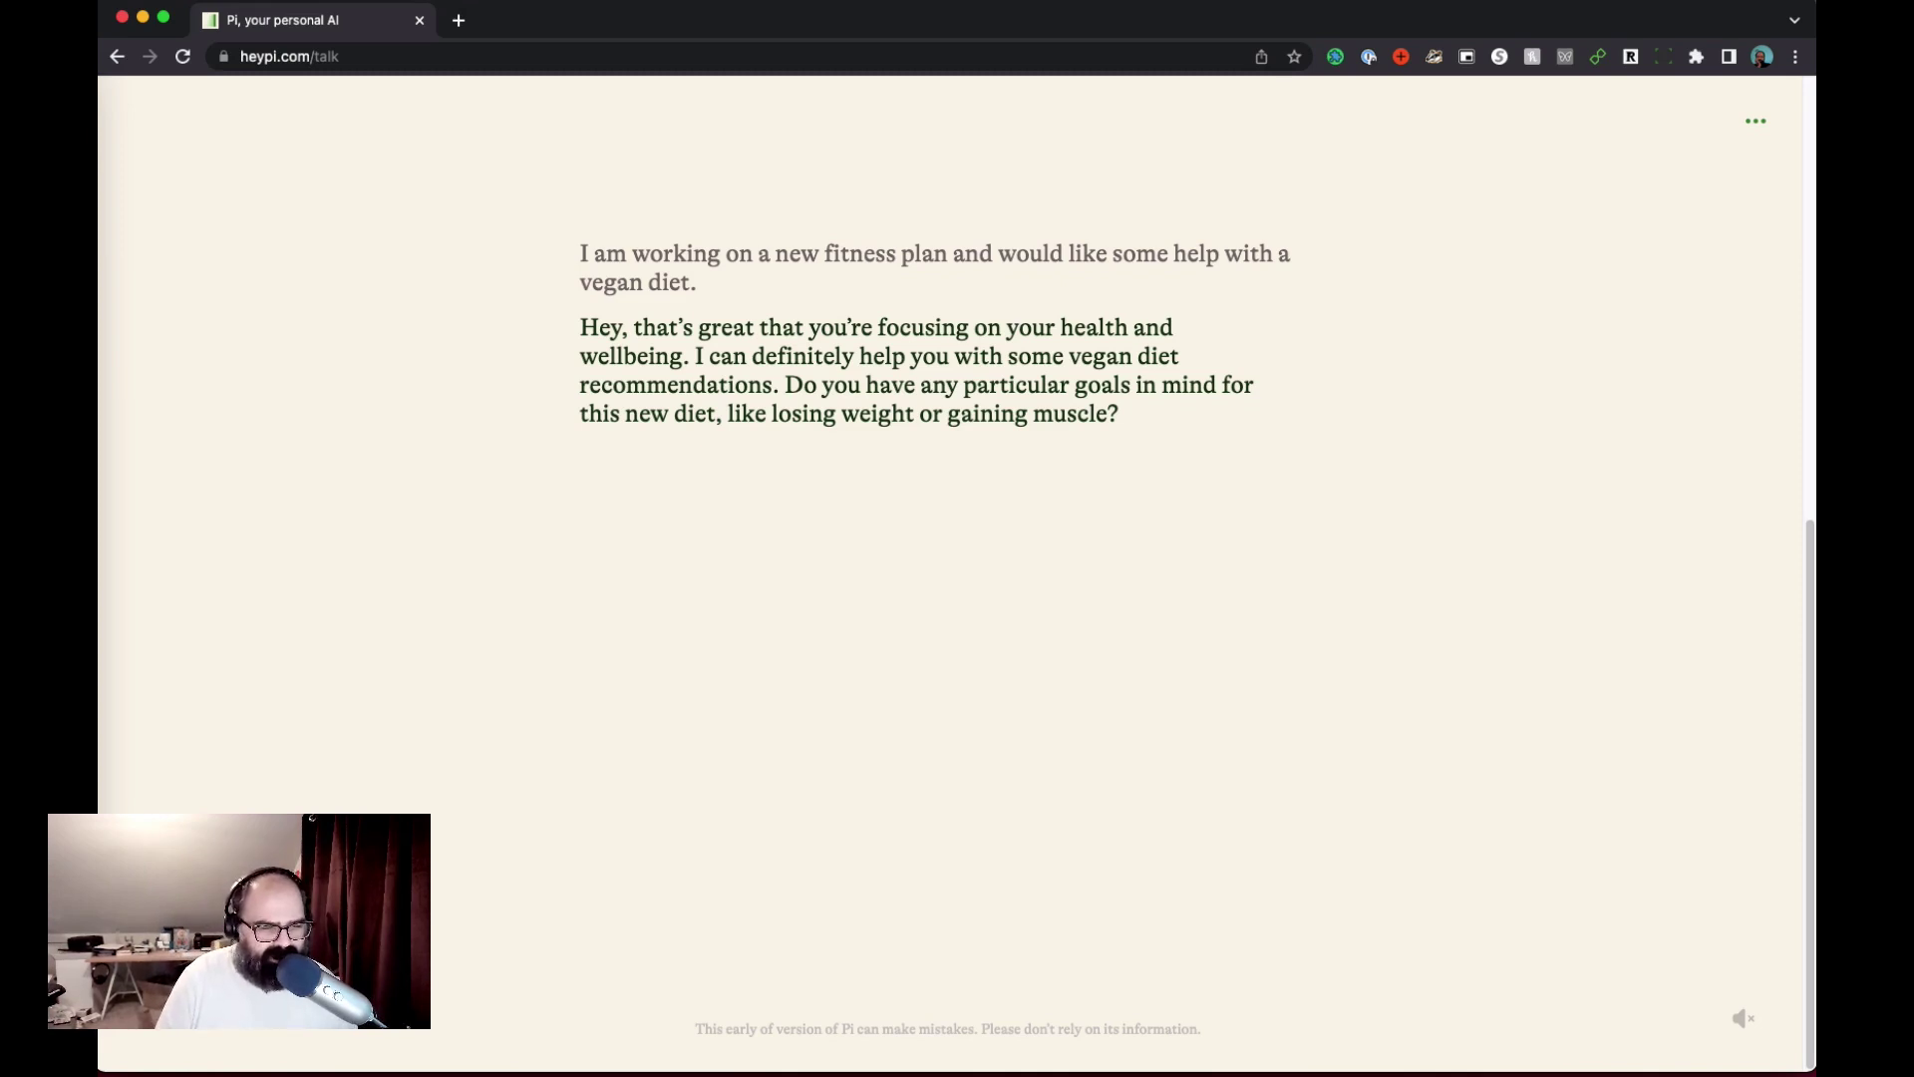
text(Losing weight)
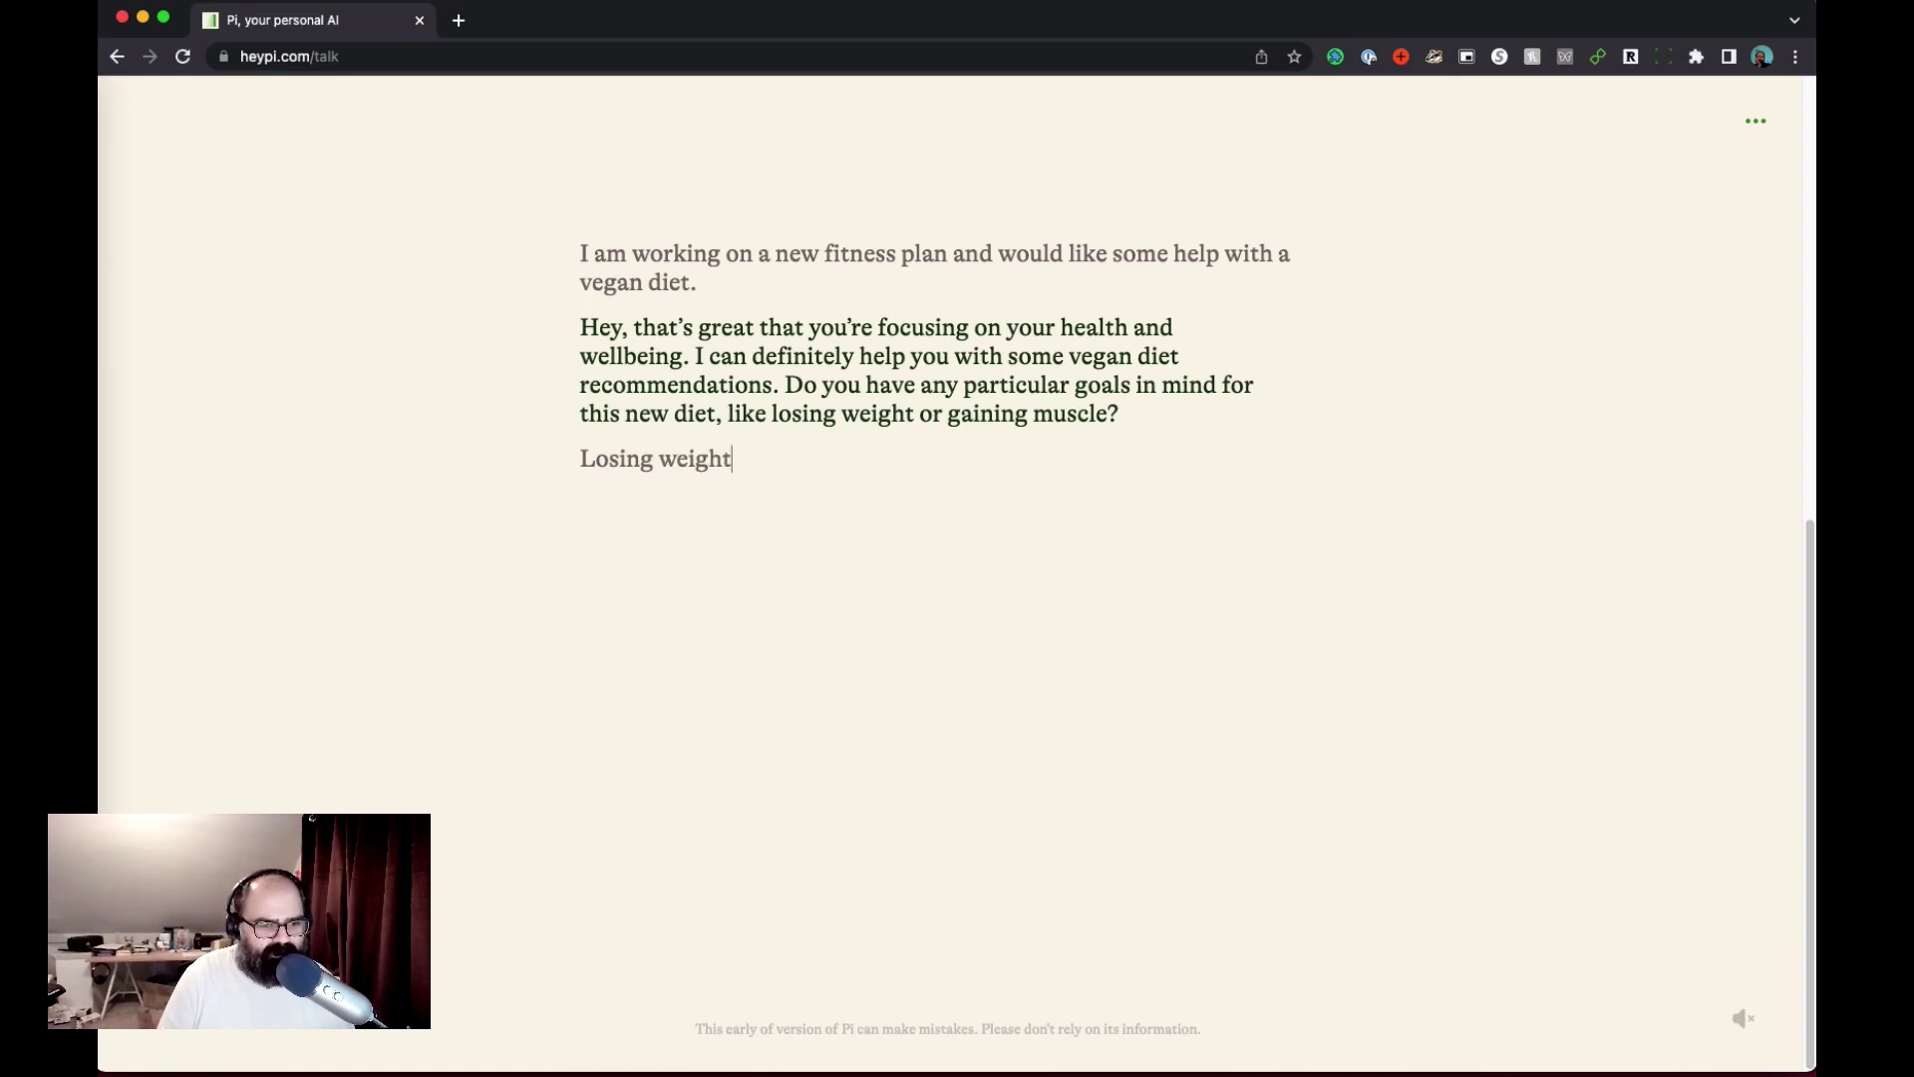
key(Return)
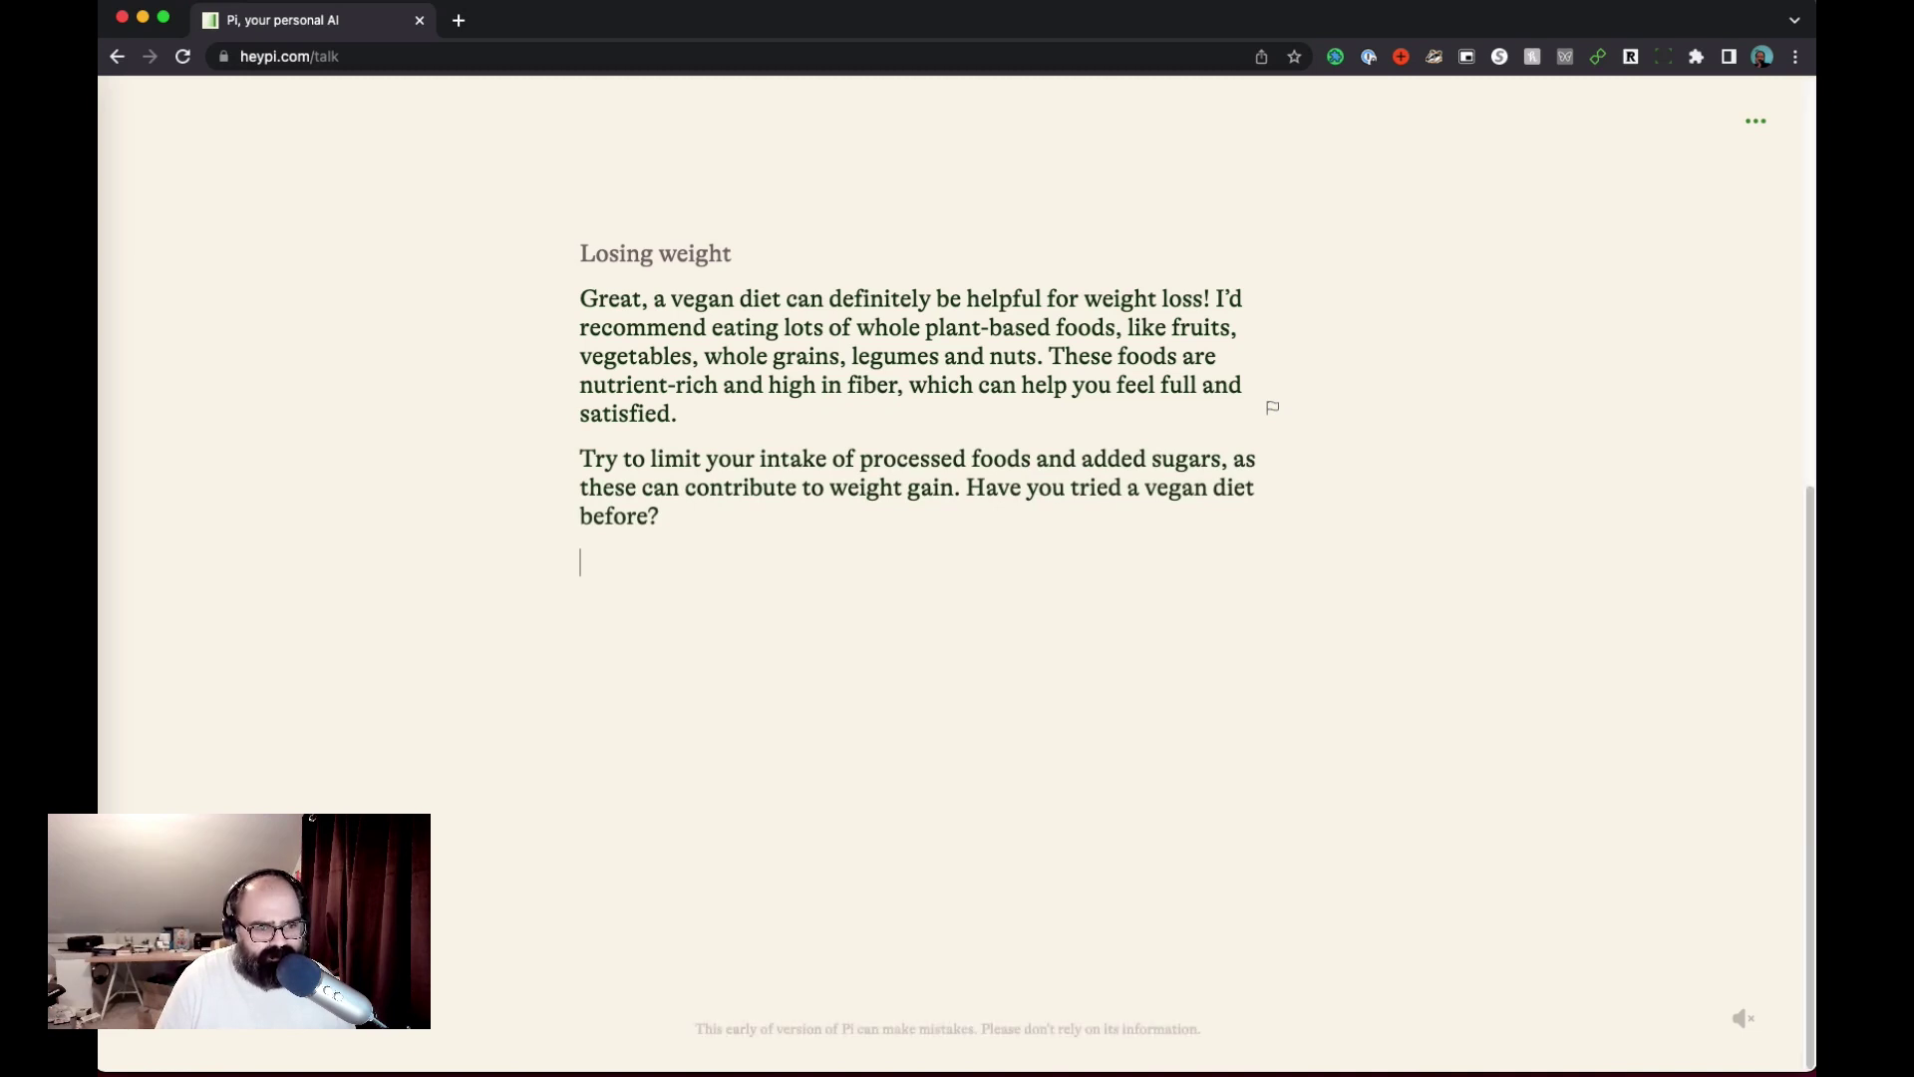
Step: Reply 'Yes, I have', ask where to find the key nutrients, then answer 'yes this is doable'
text(Yes, I have)
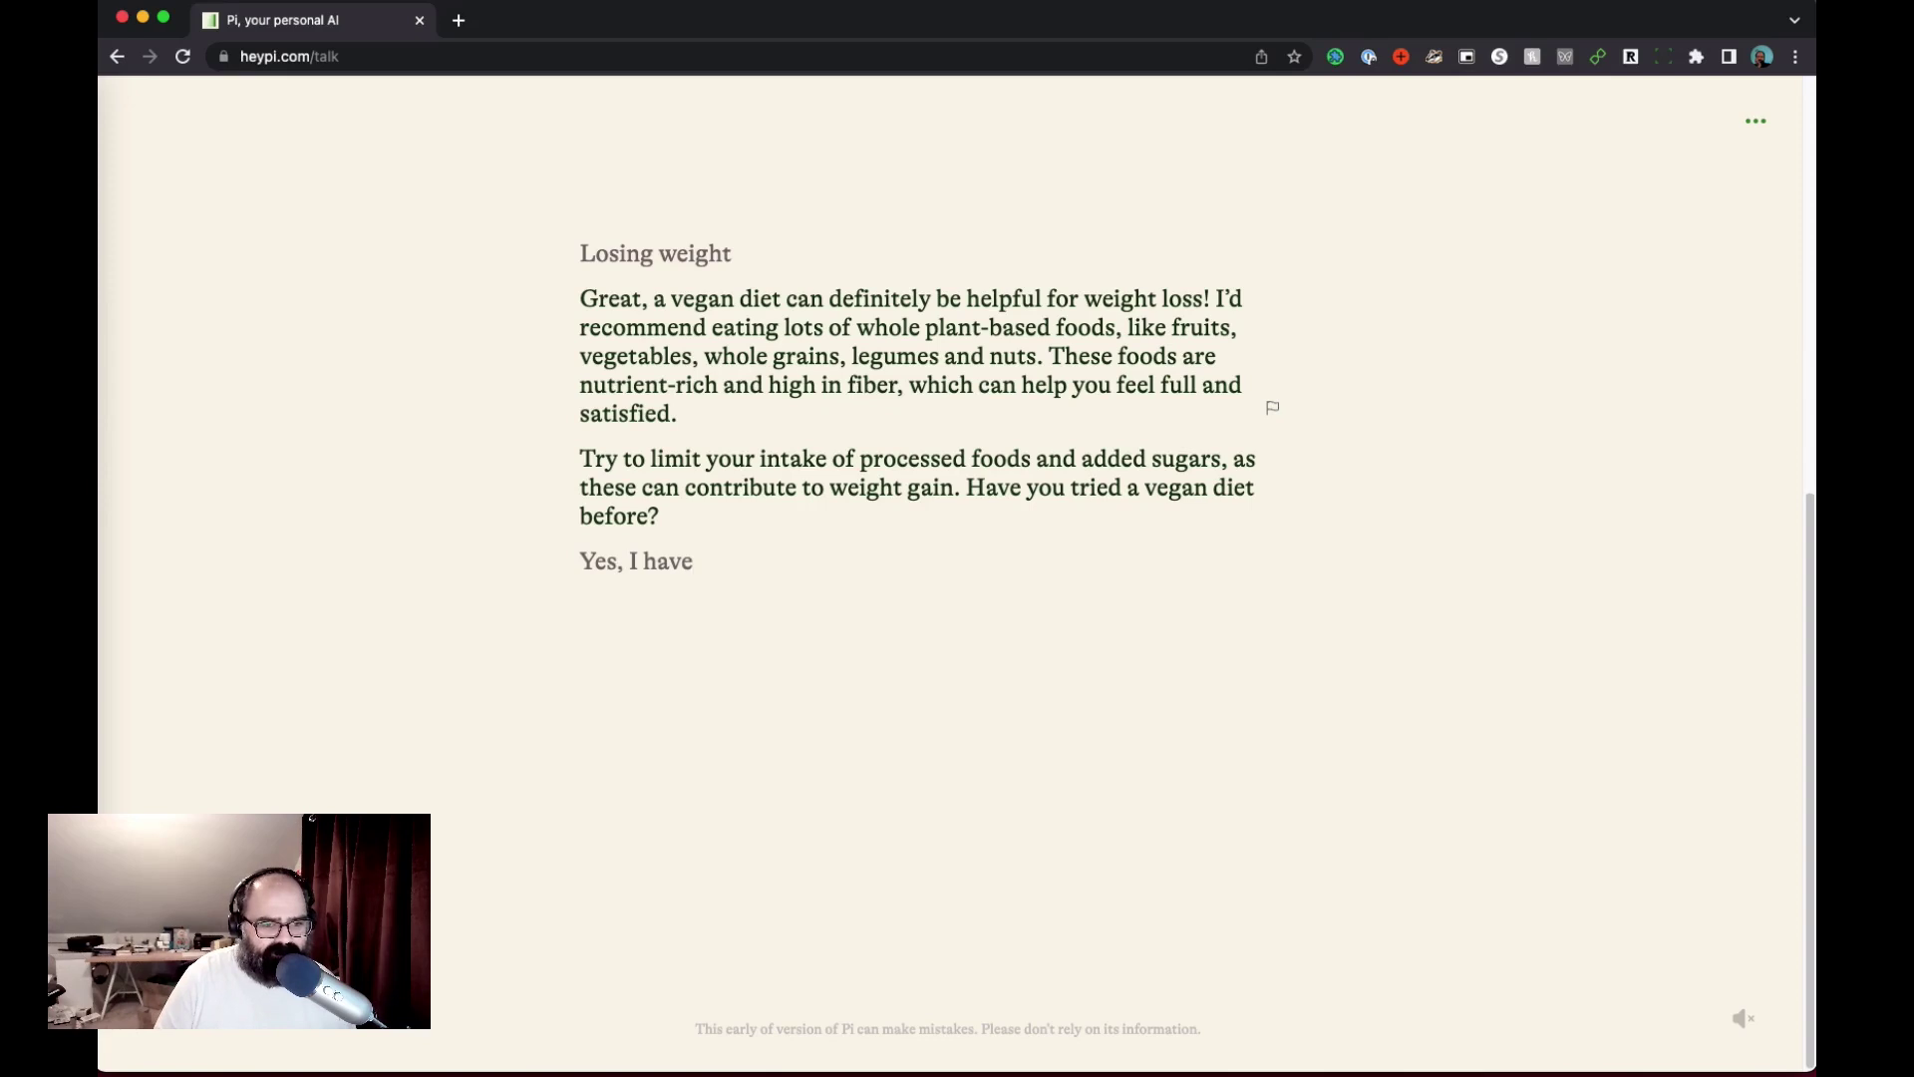
key(Return)
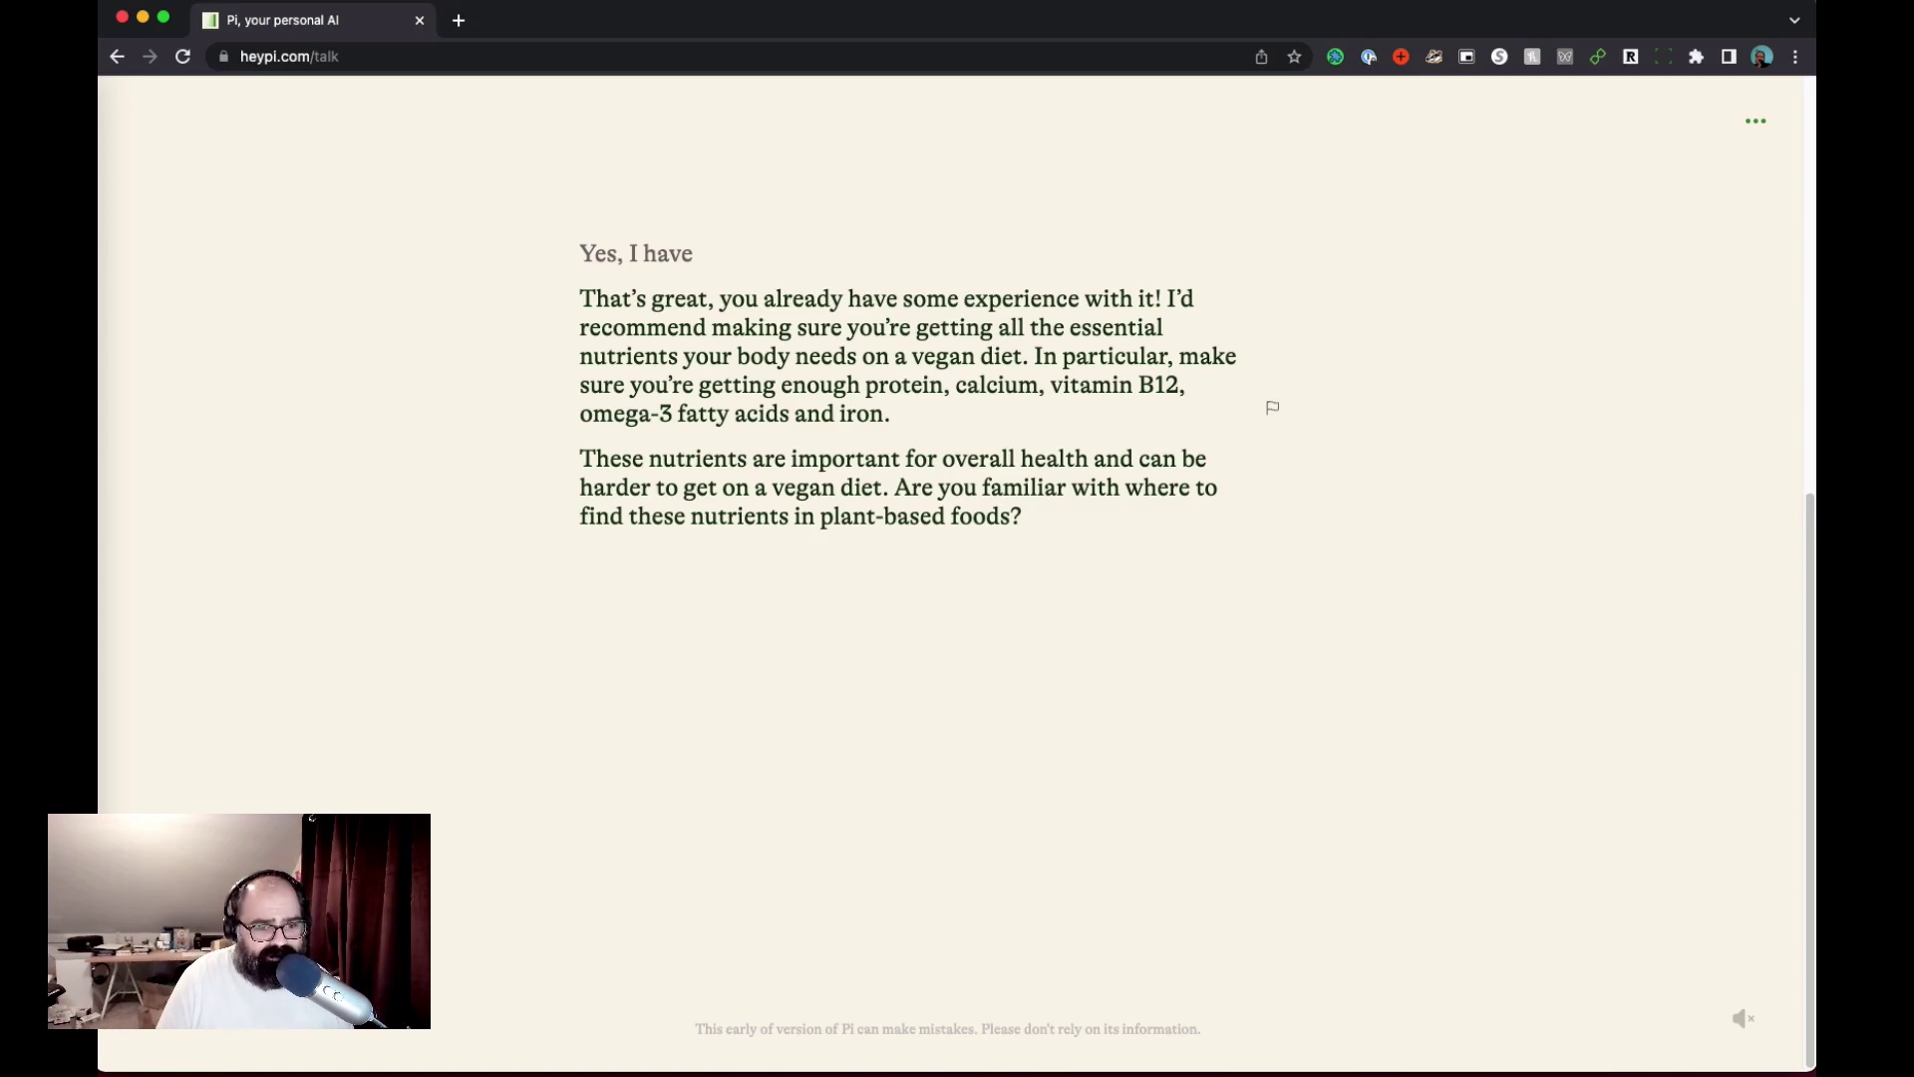
text(Plea)
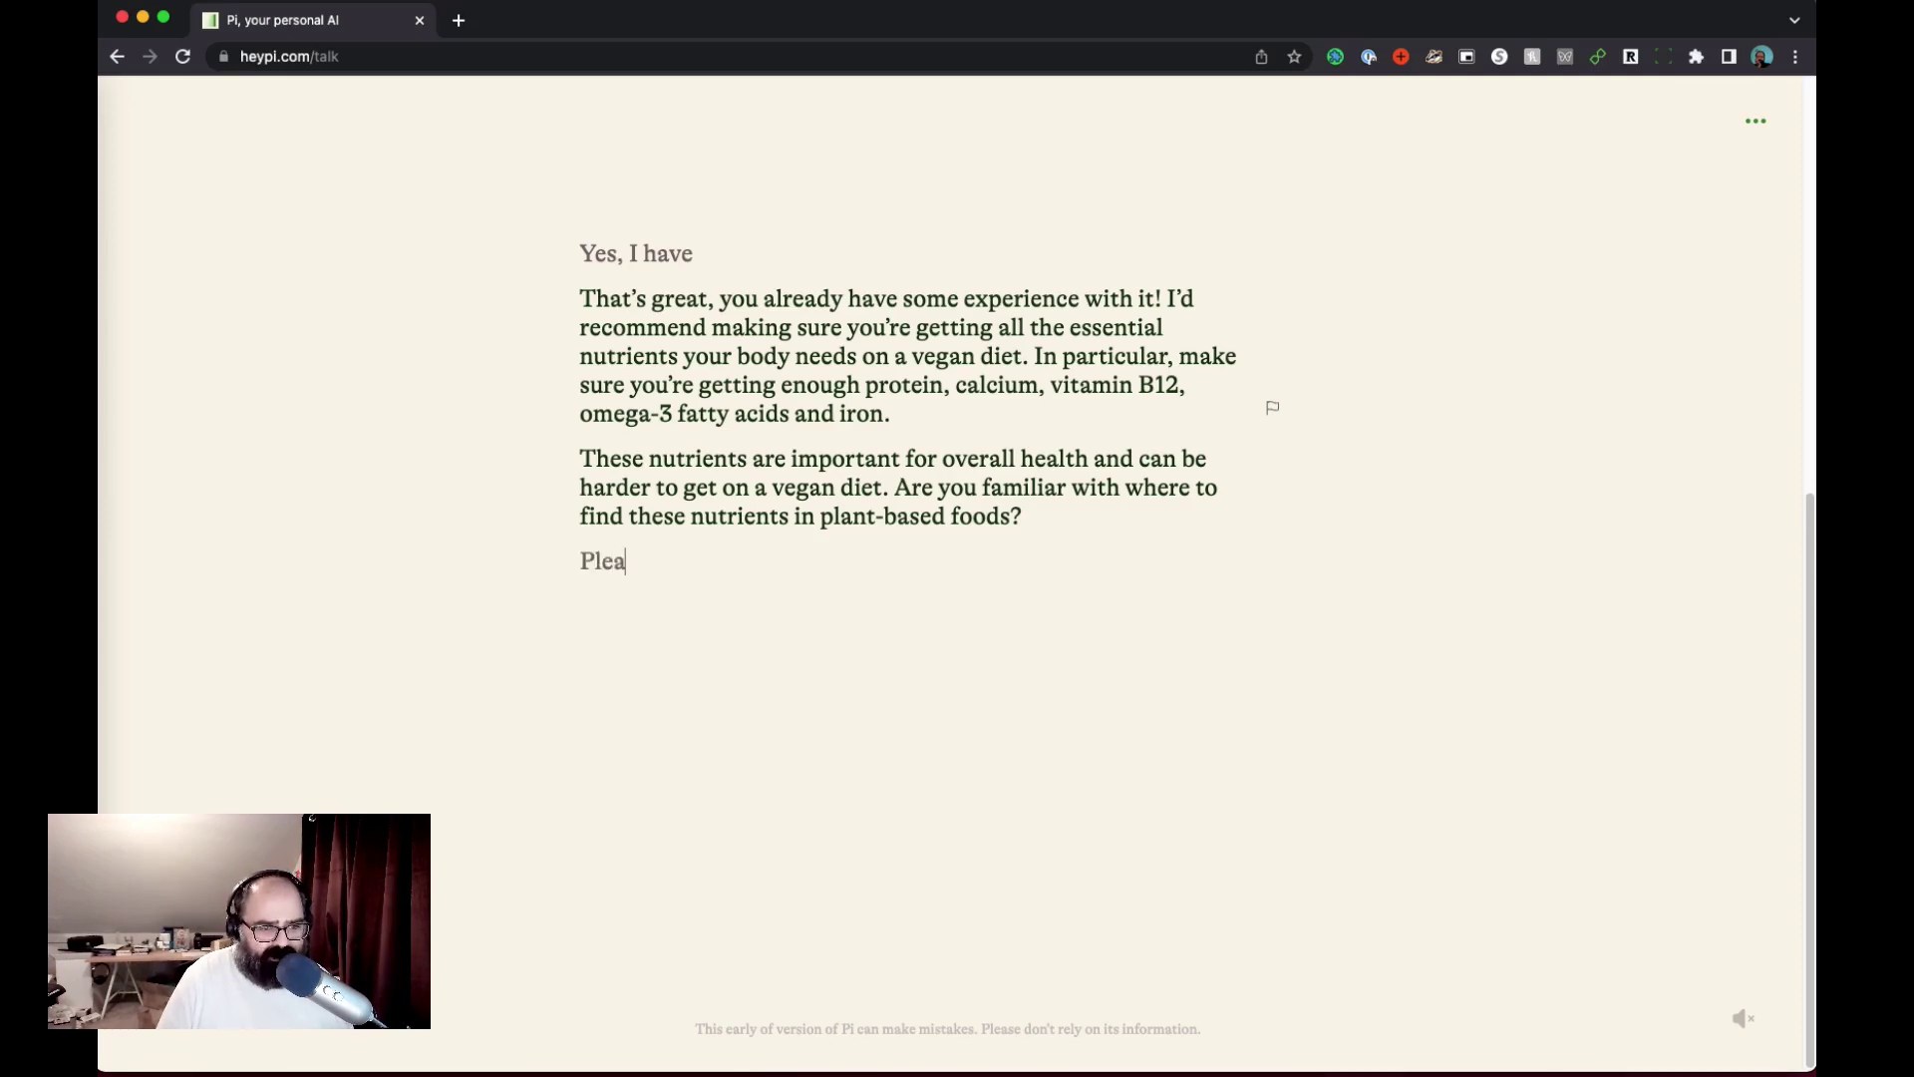
text(se let me know whe)
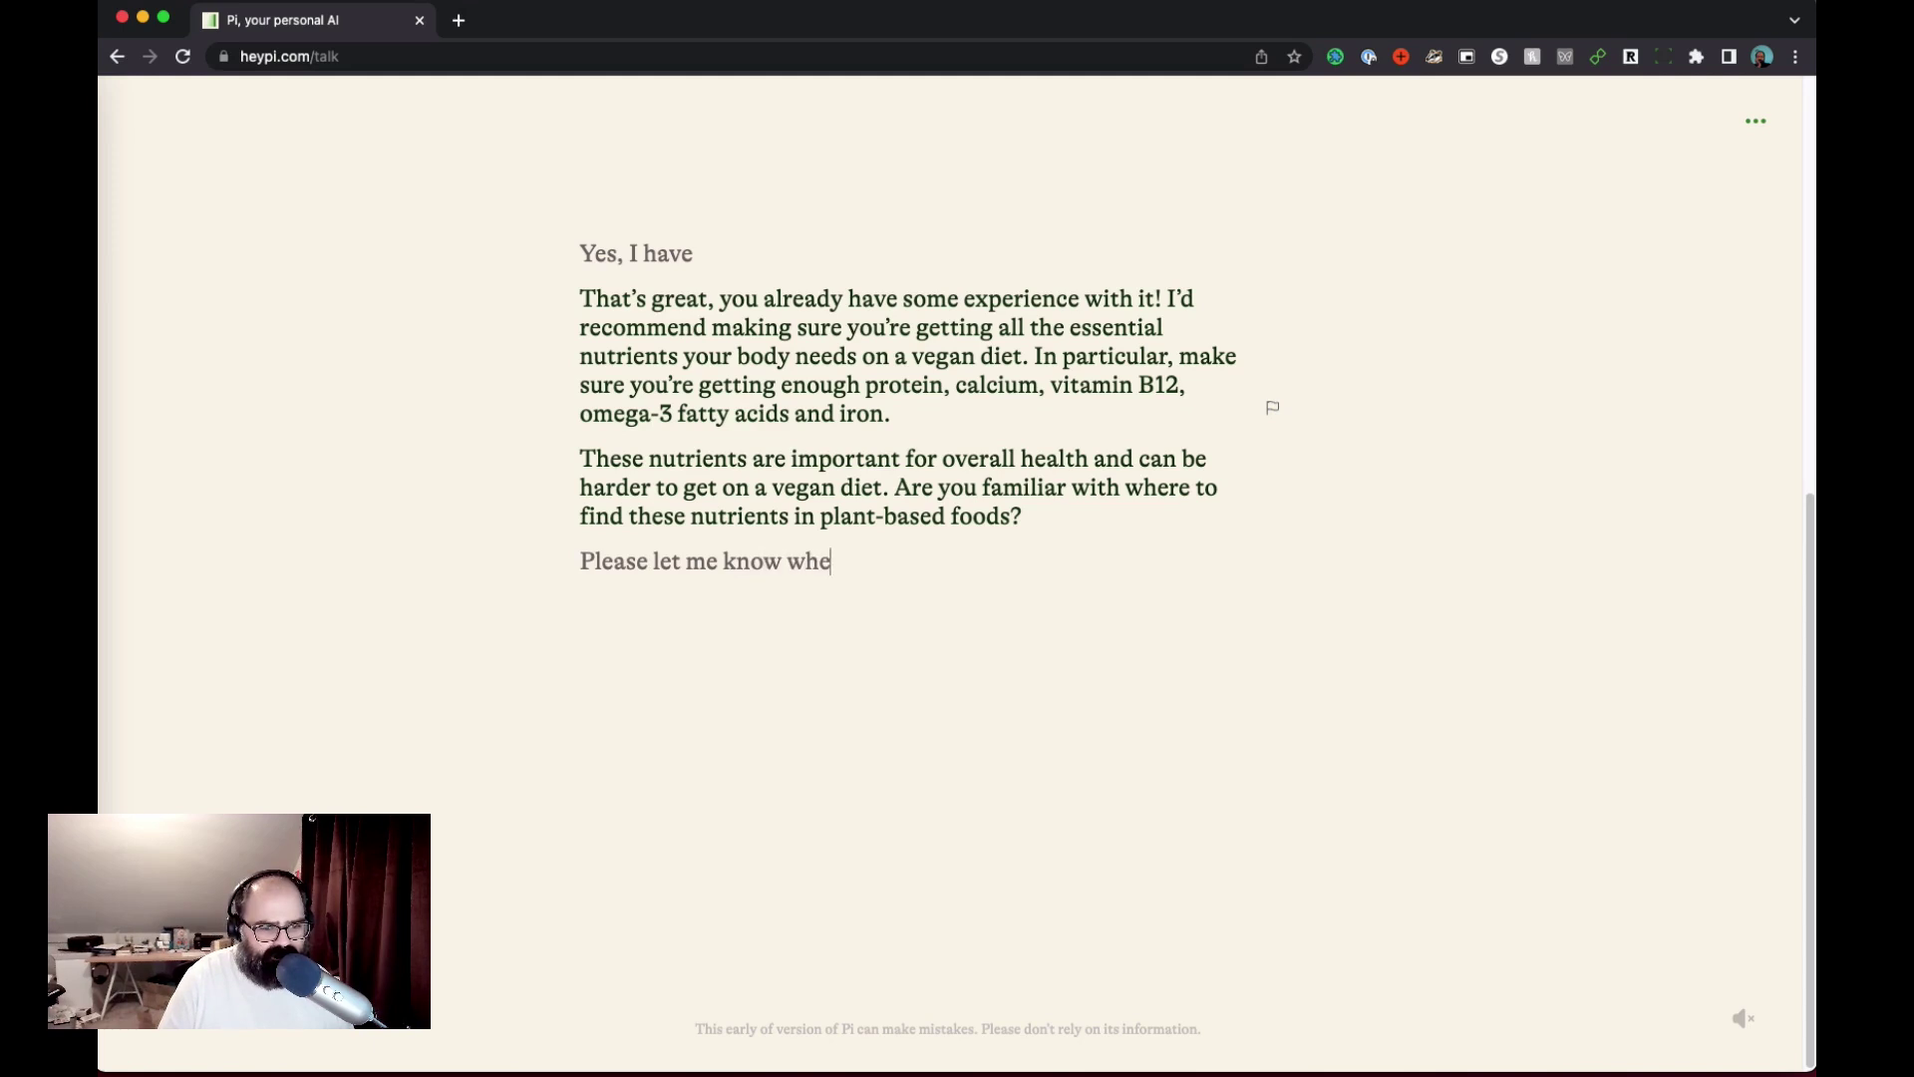
text(r eI can)
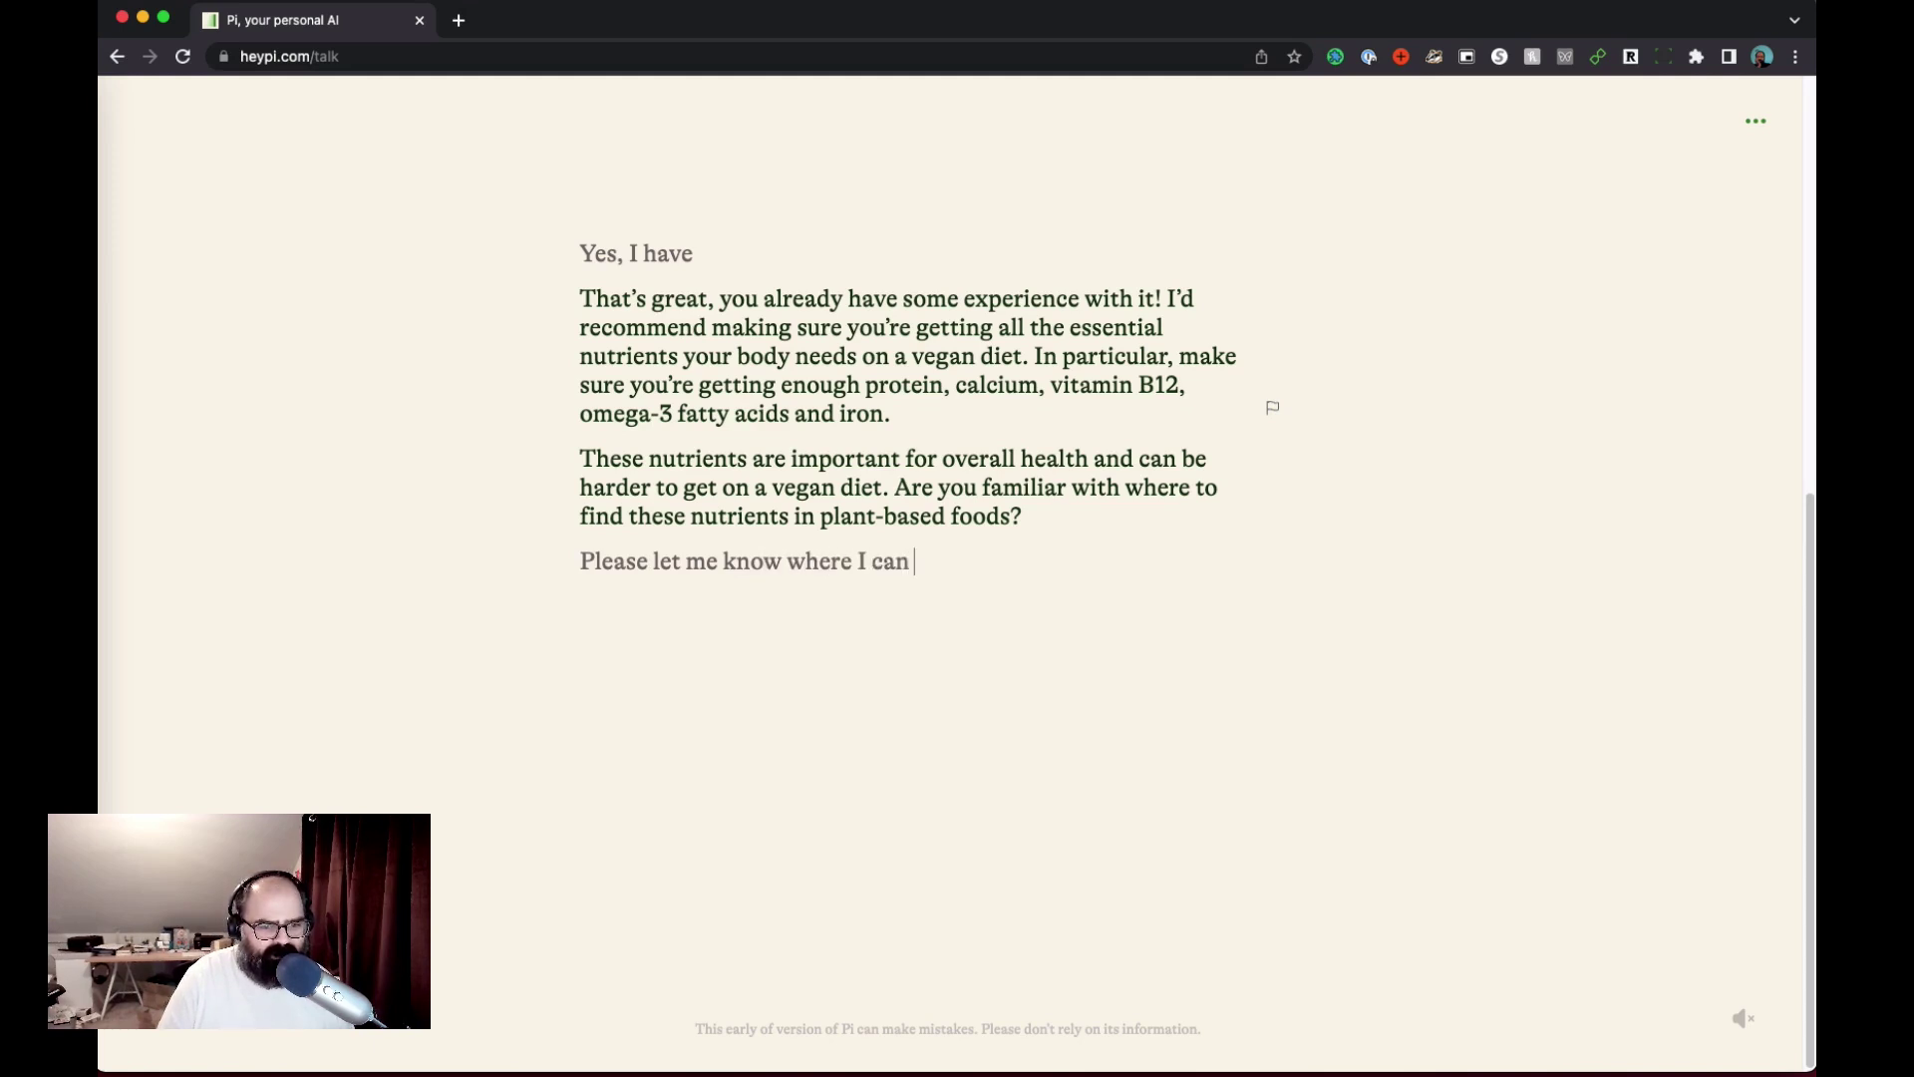
key(Return)
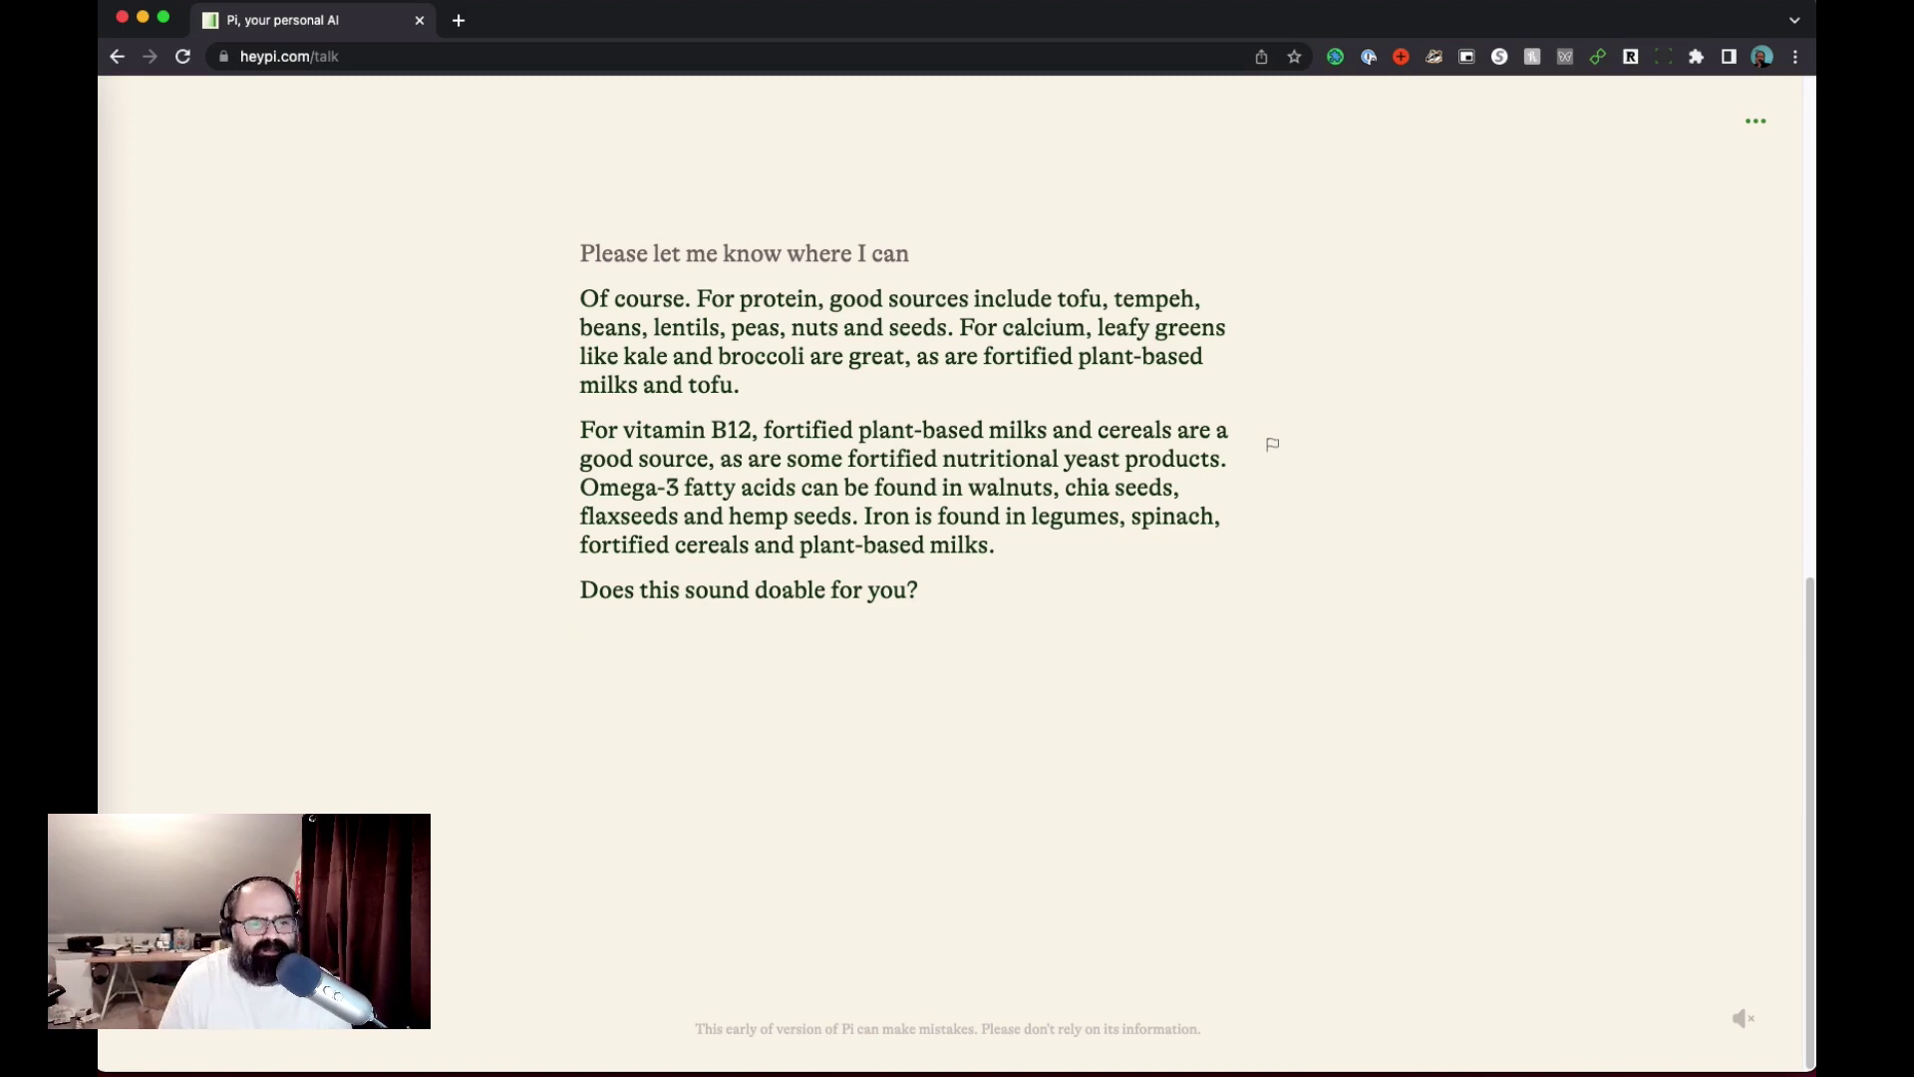
text(yes this is doab)
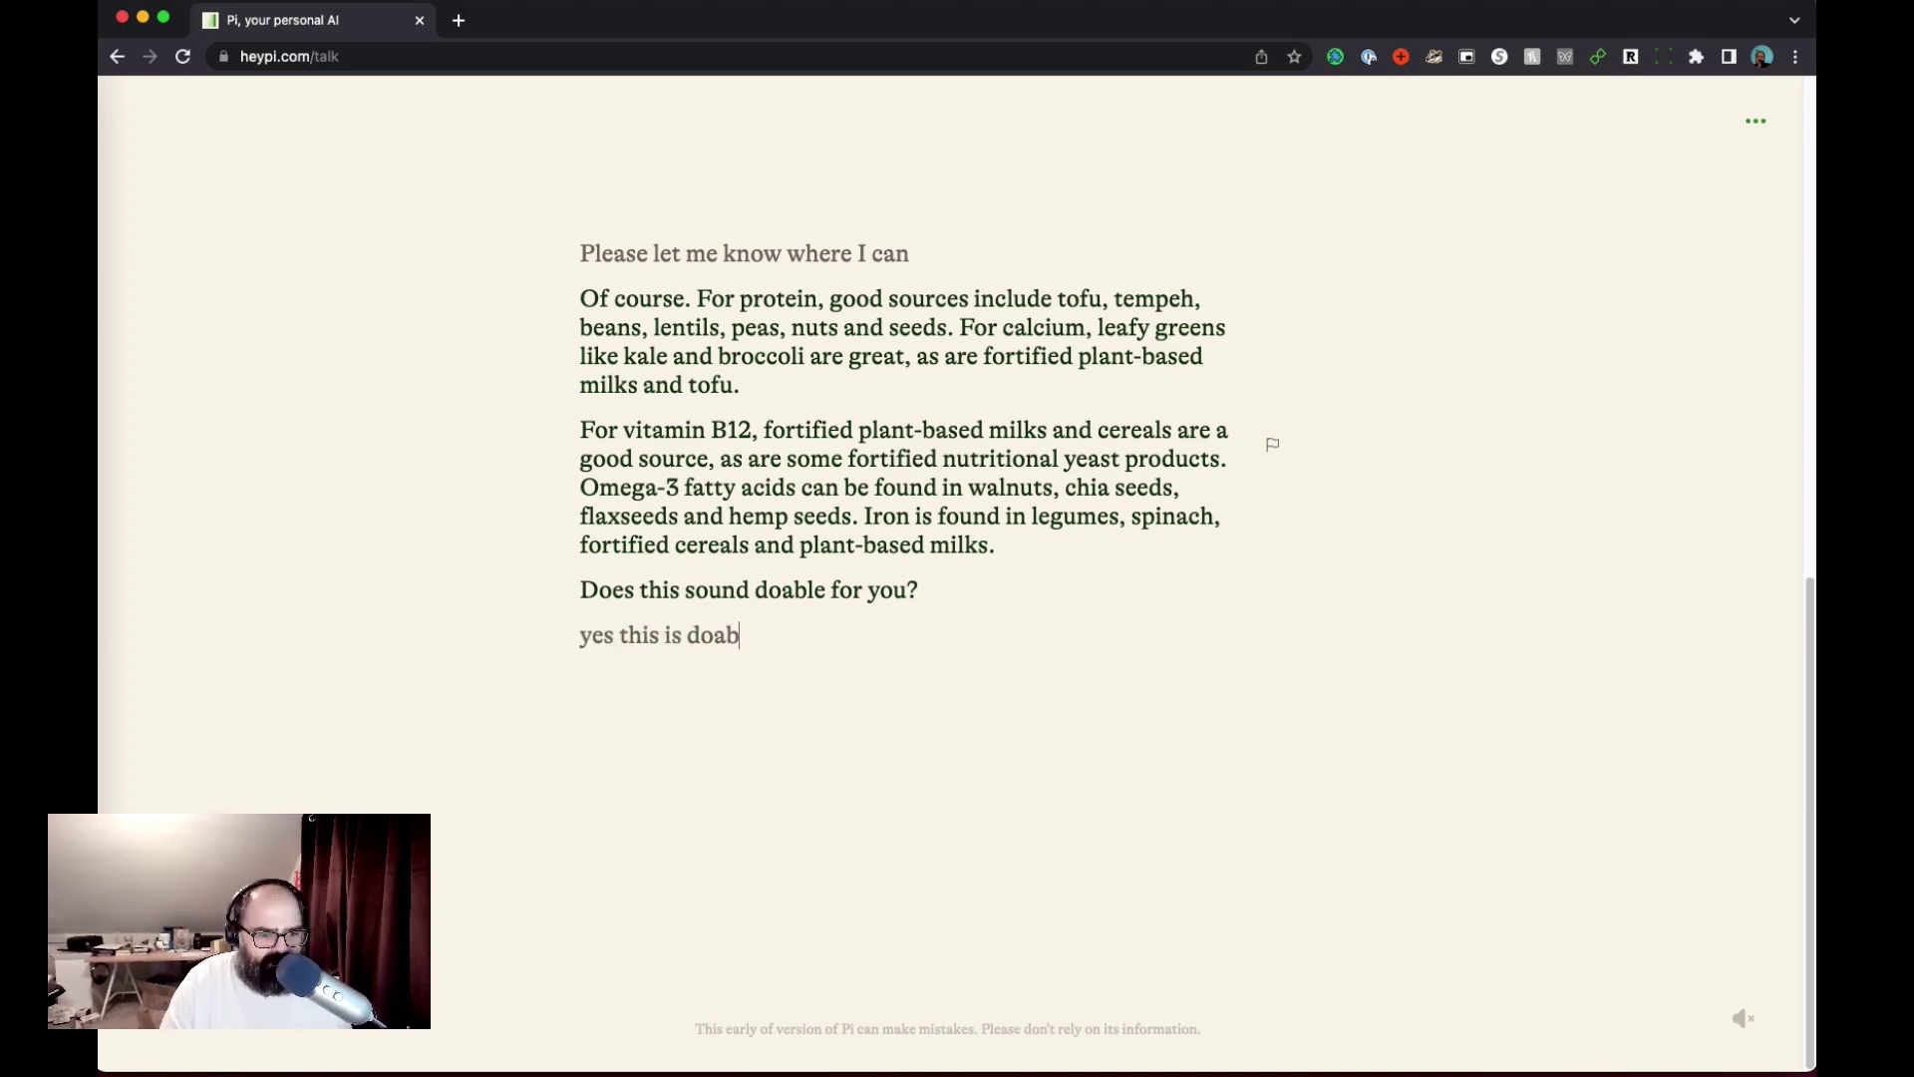
text(le)
key(Return)
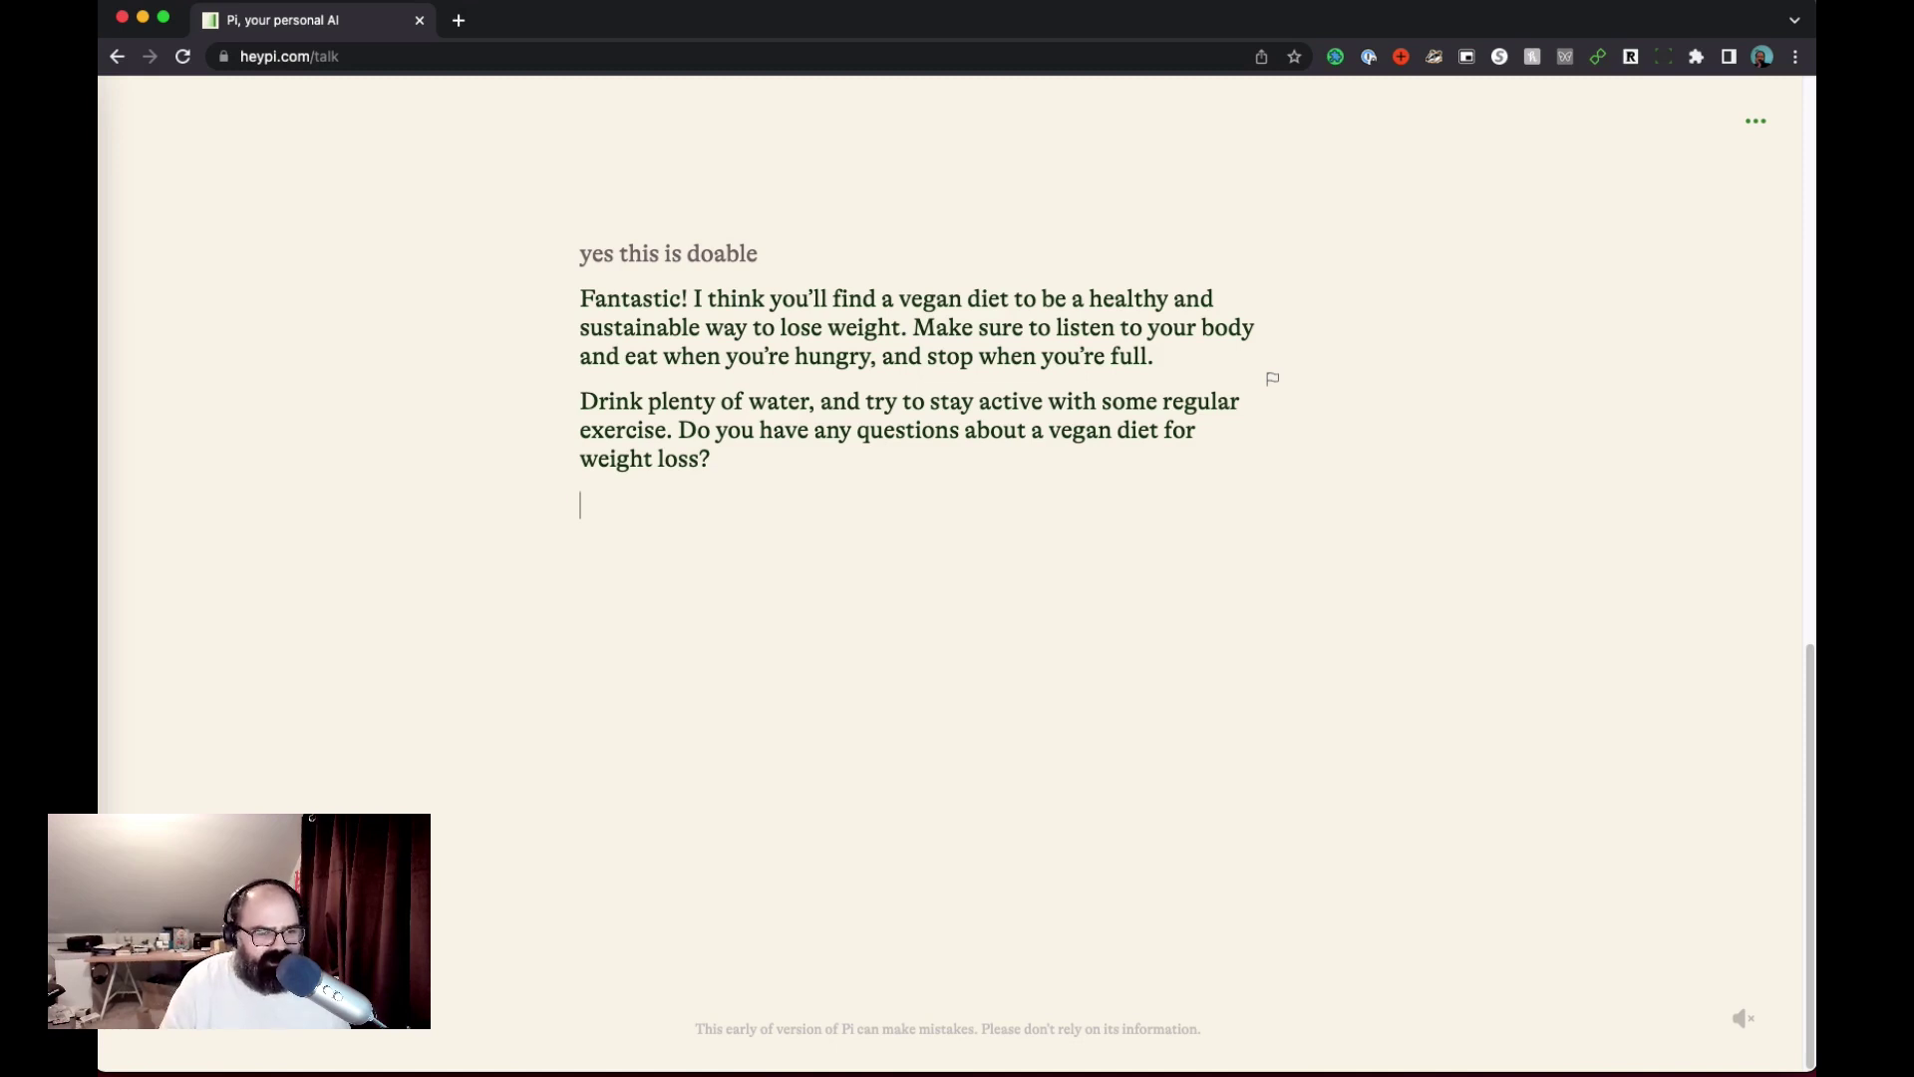
Step: Tell Pi you want to talk about something else, then ask for help with business ideas
text(I wa)
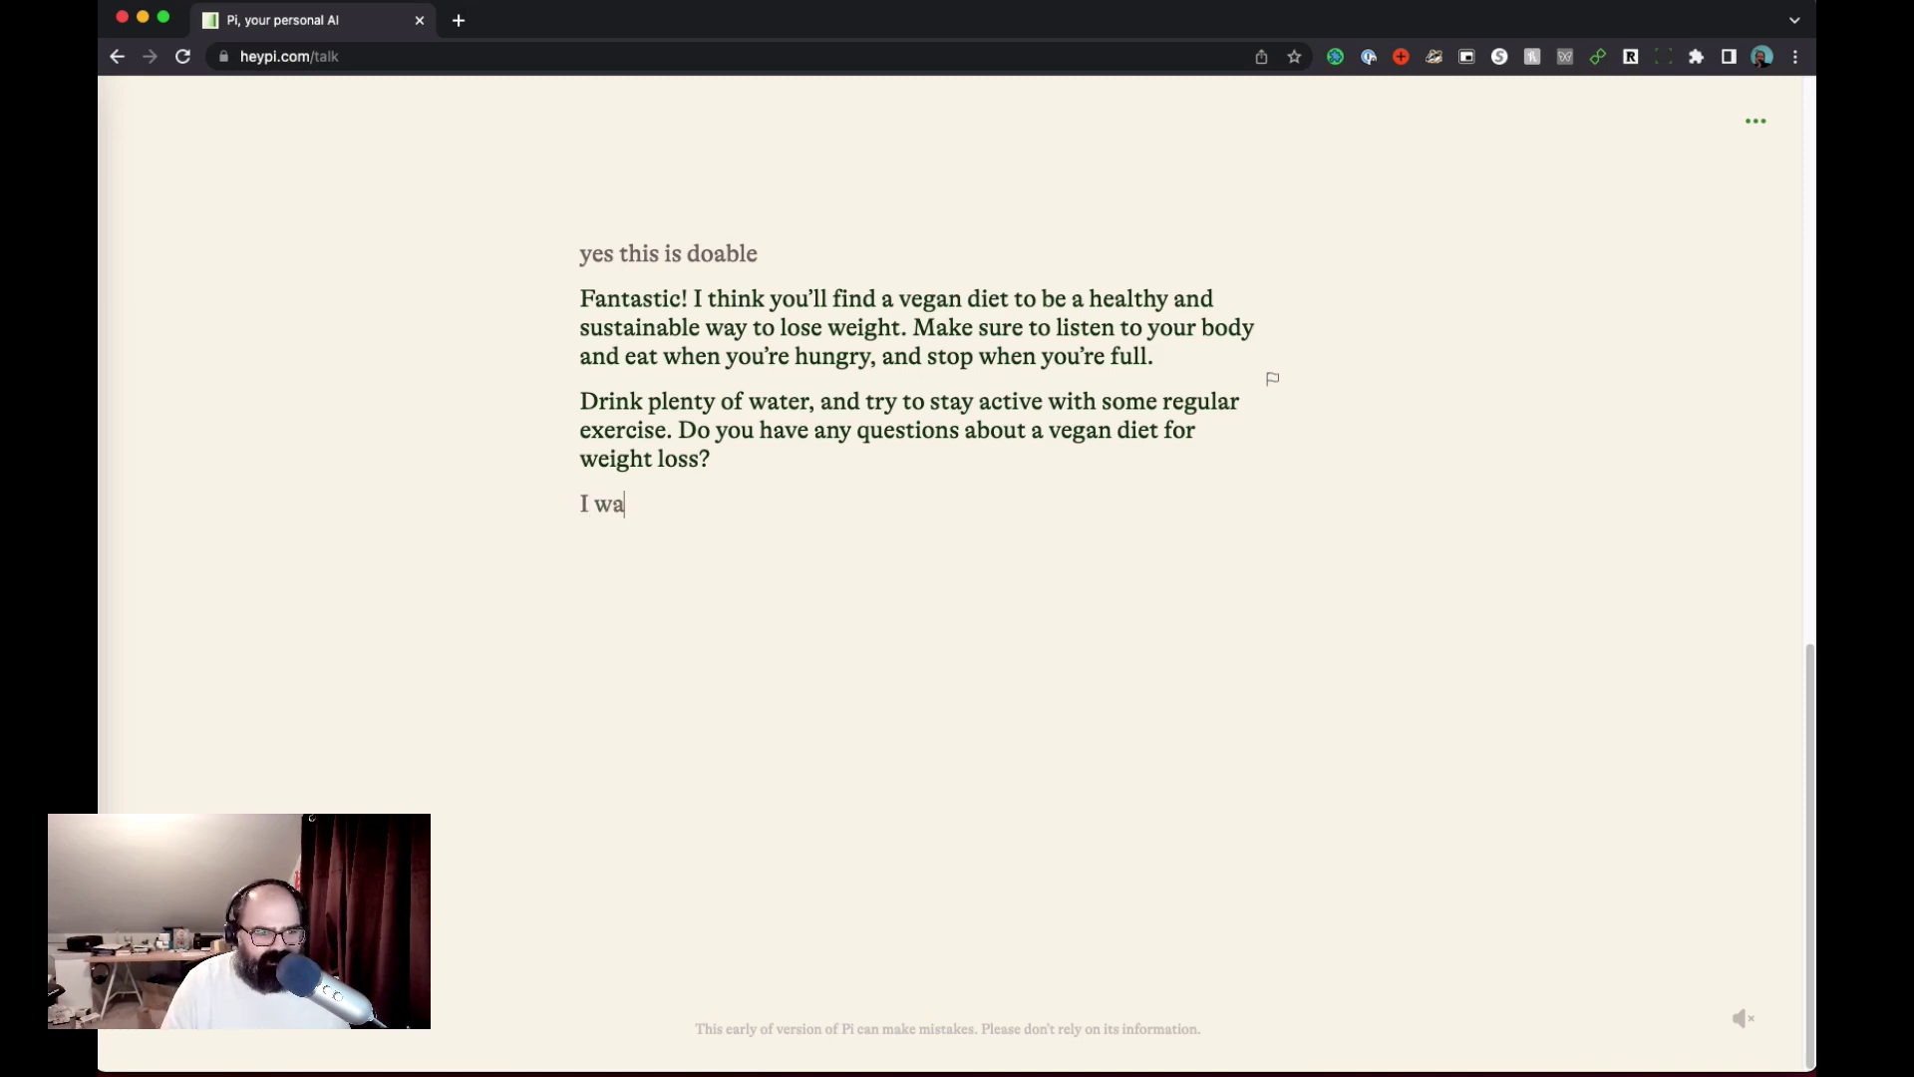
text(nt to talk about something else)
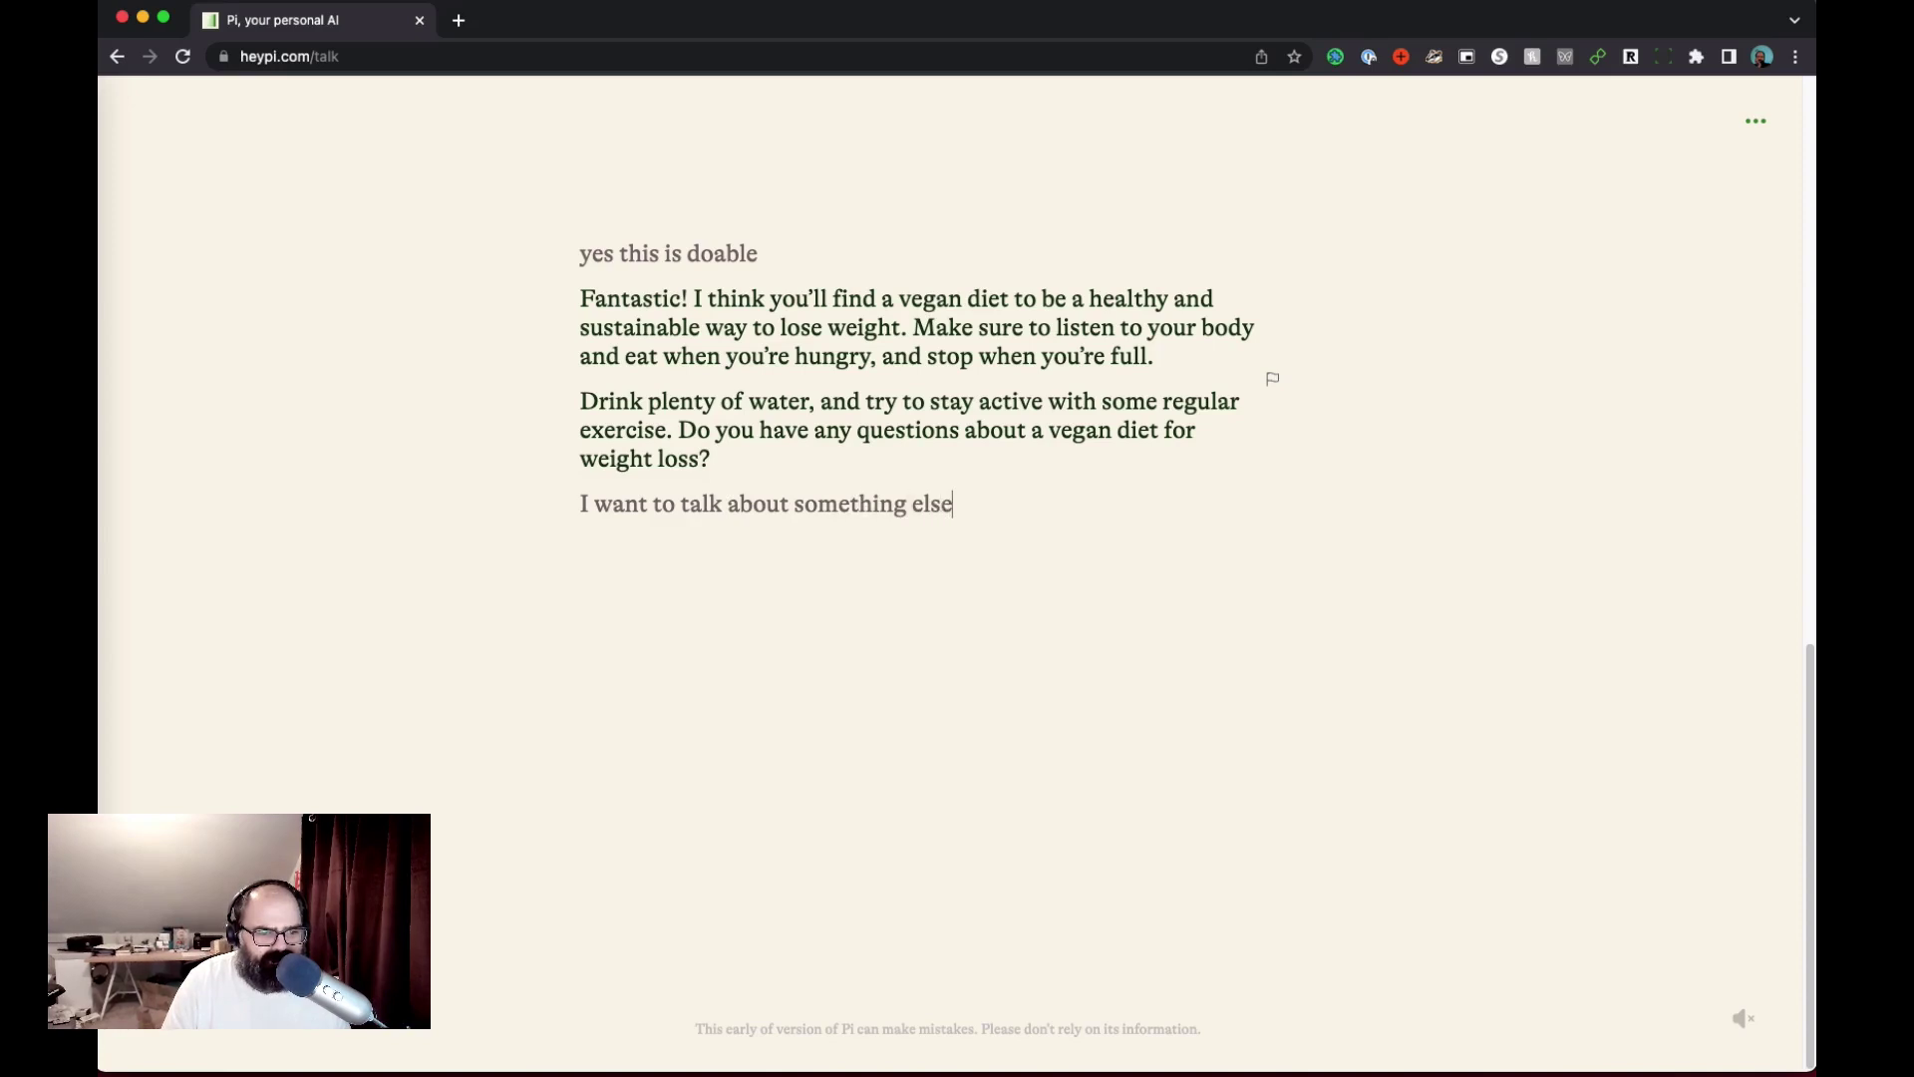
key(Return)
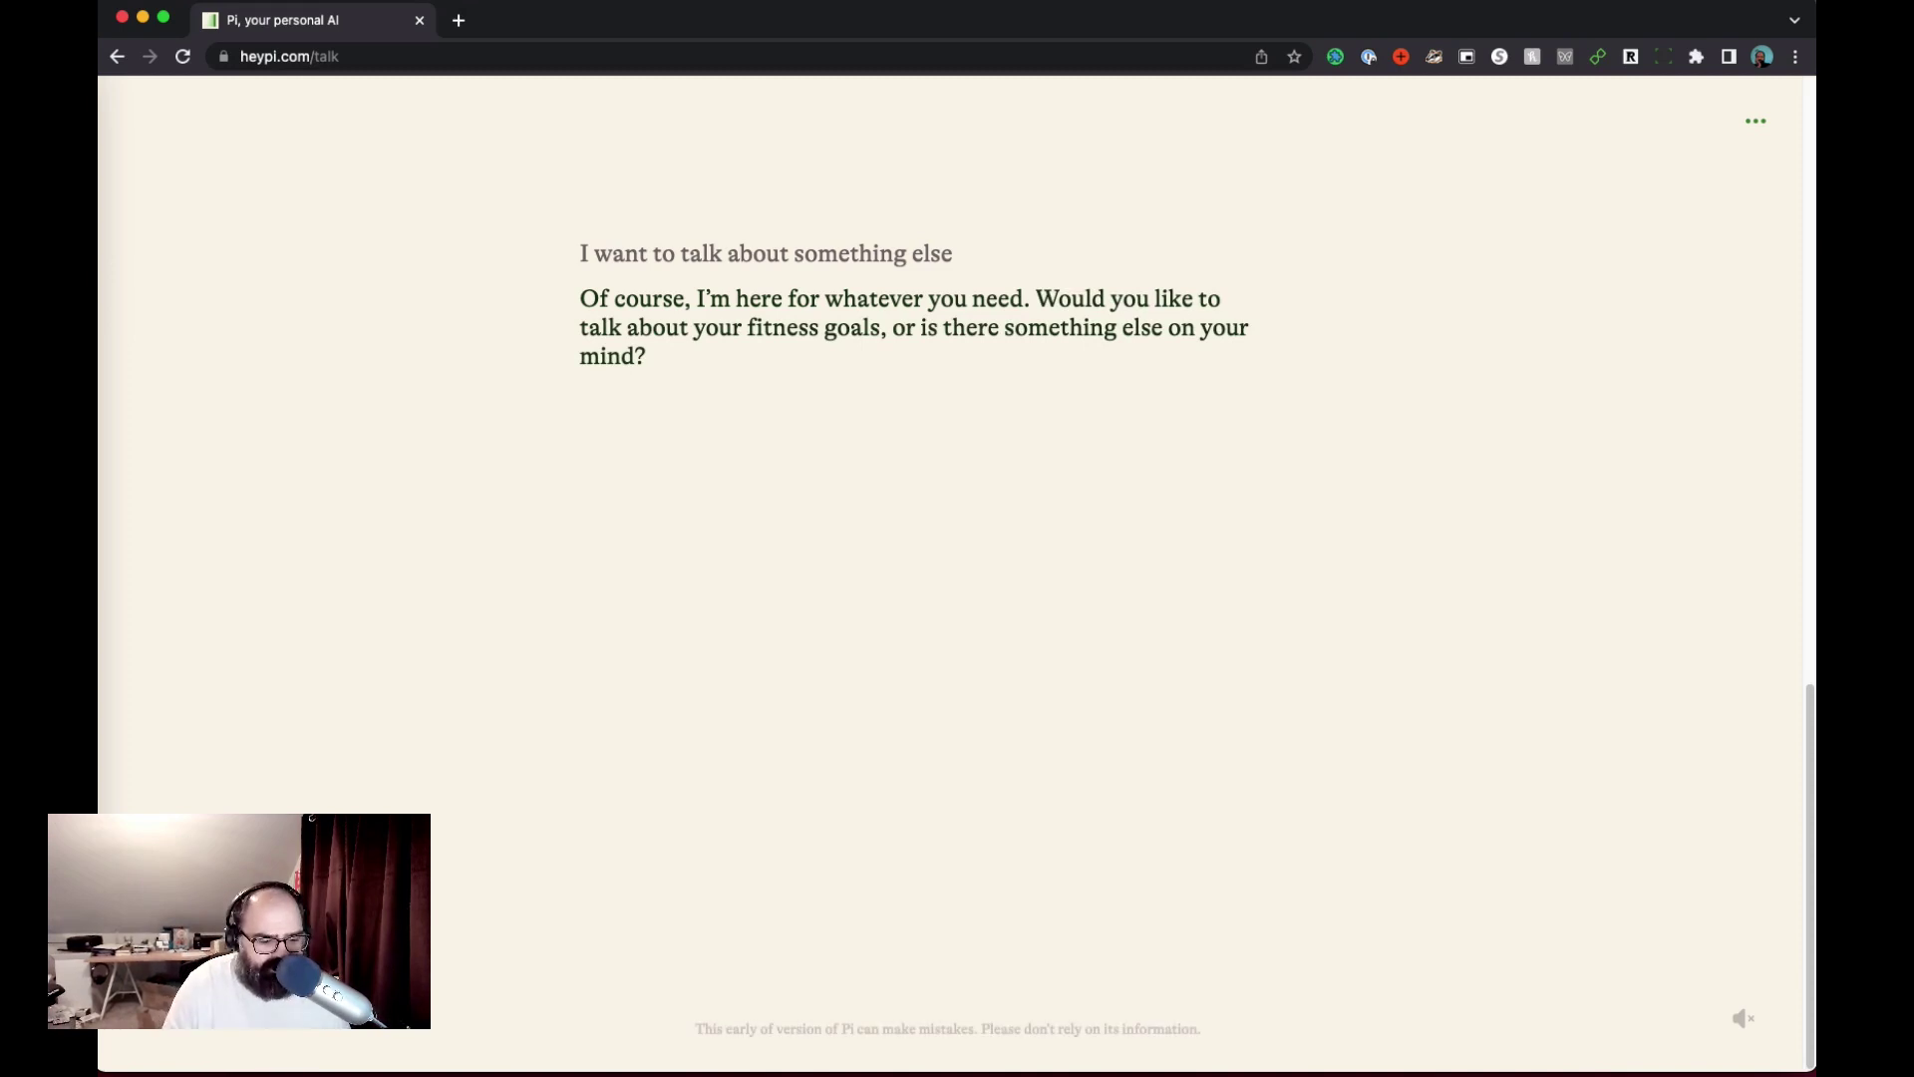
text(I want to s)
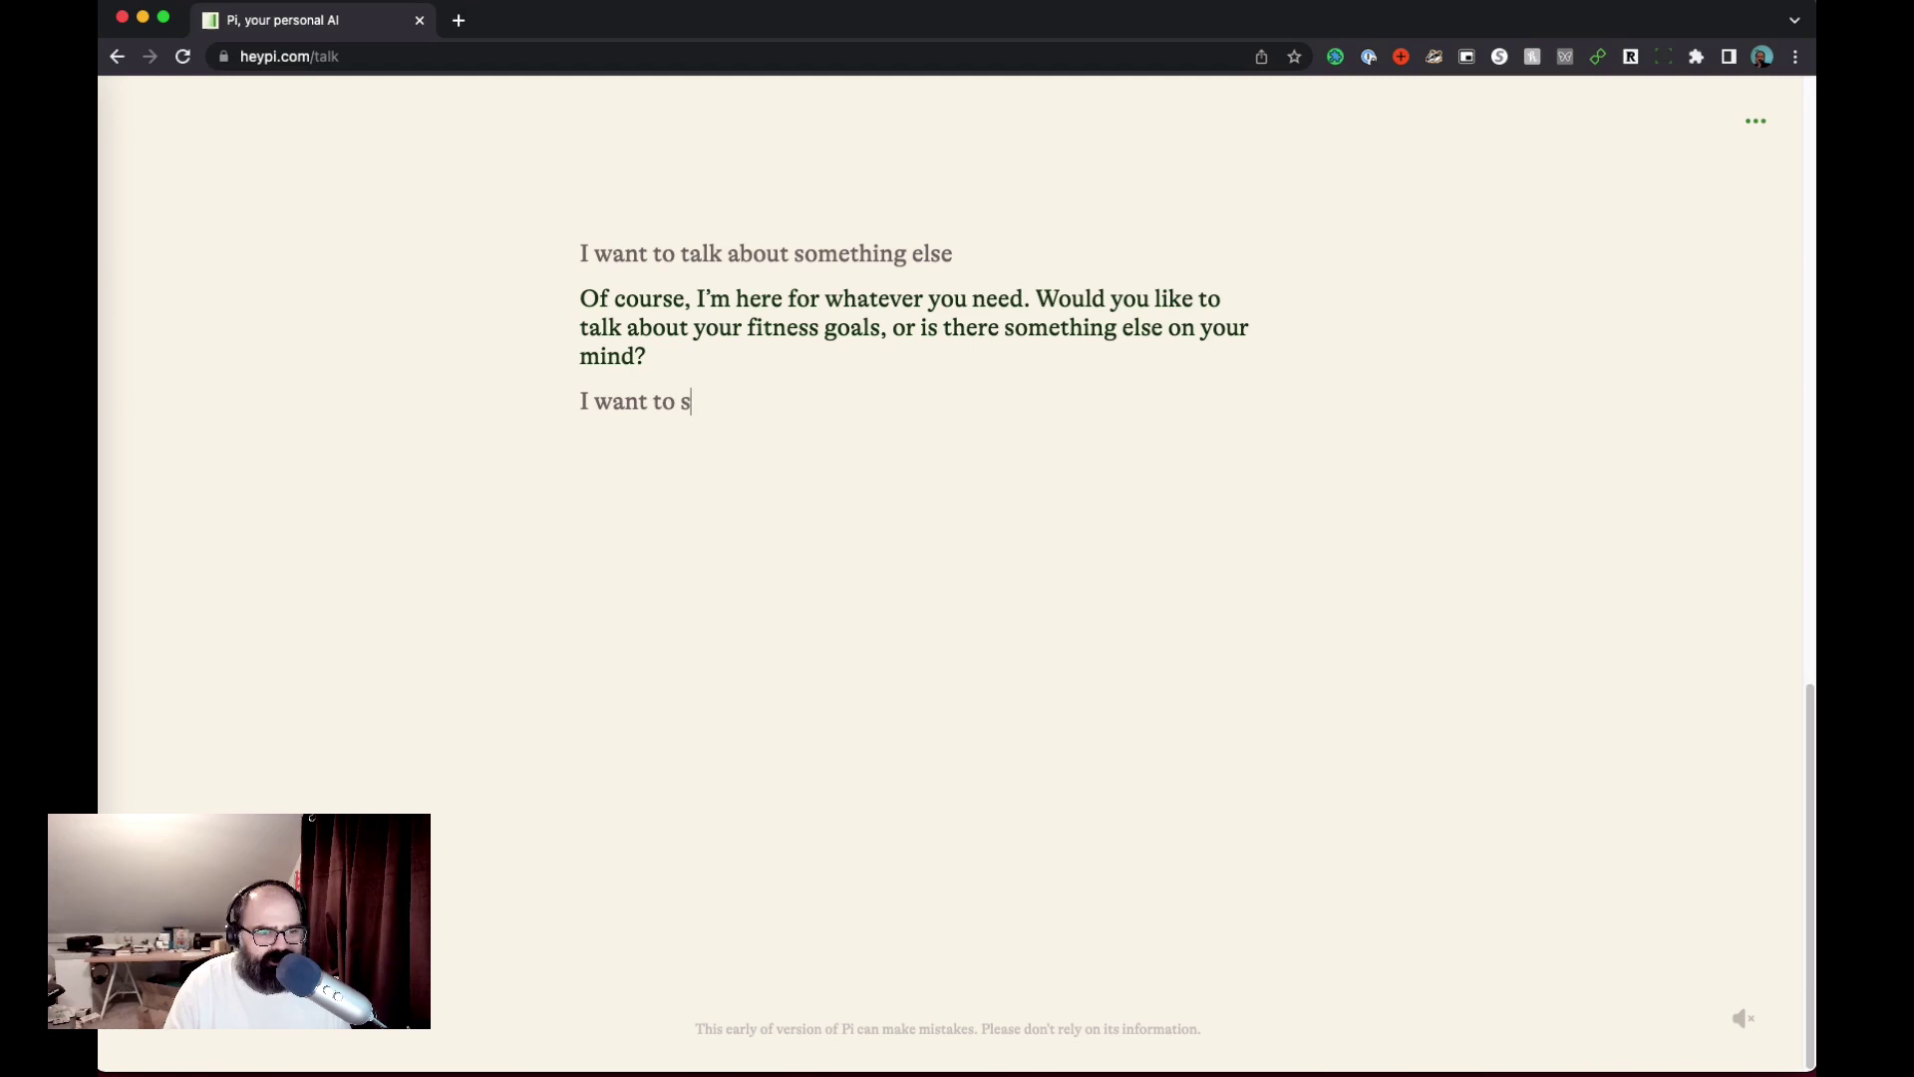
text(tart business )
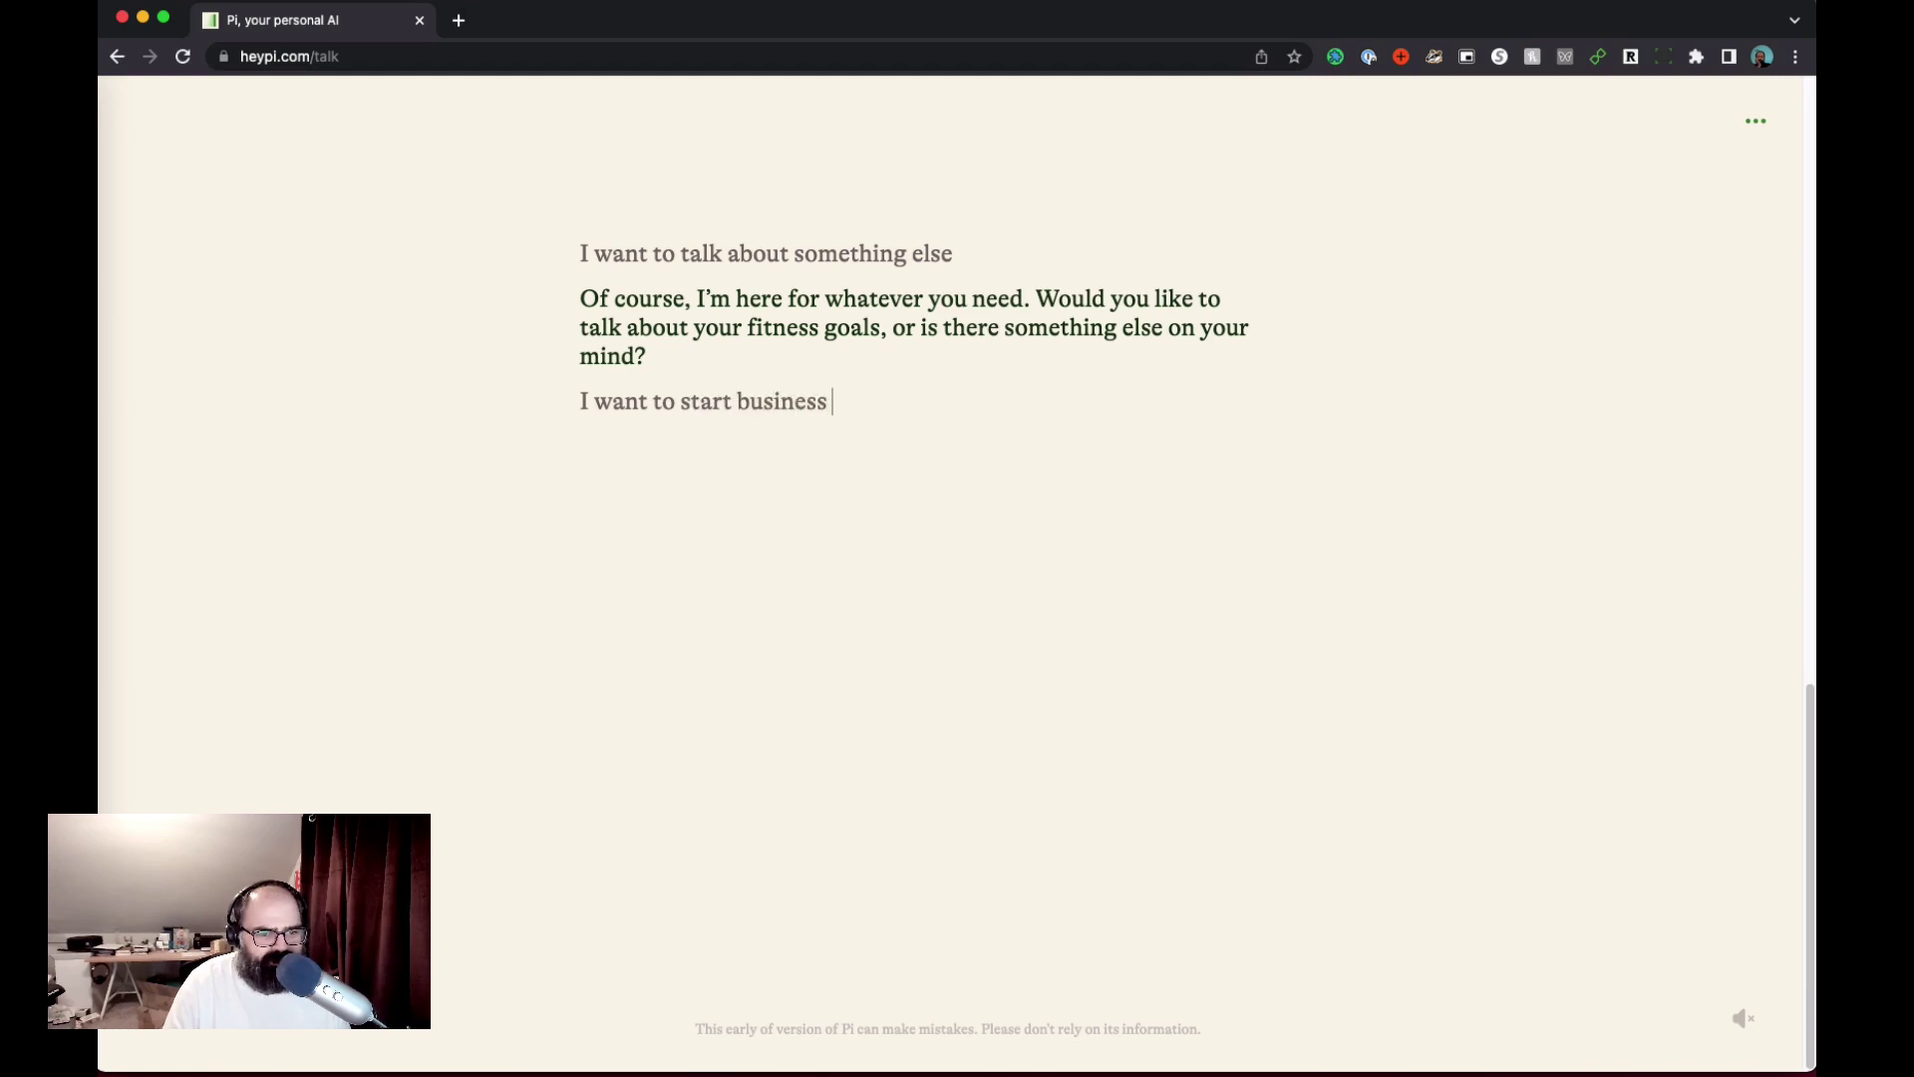
text(can you h)
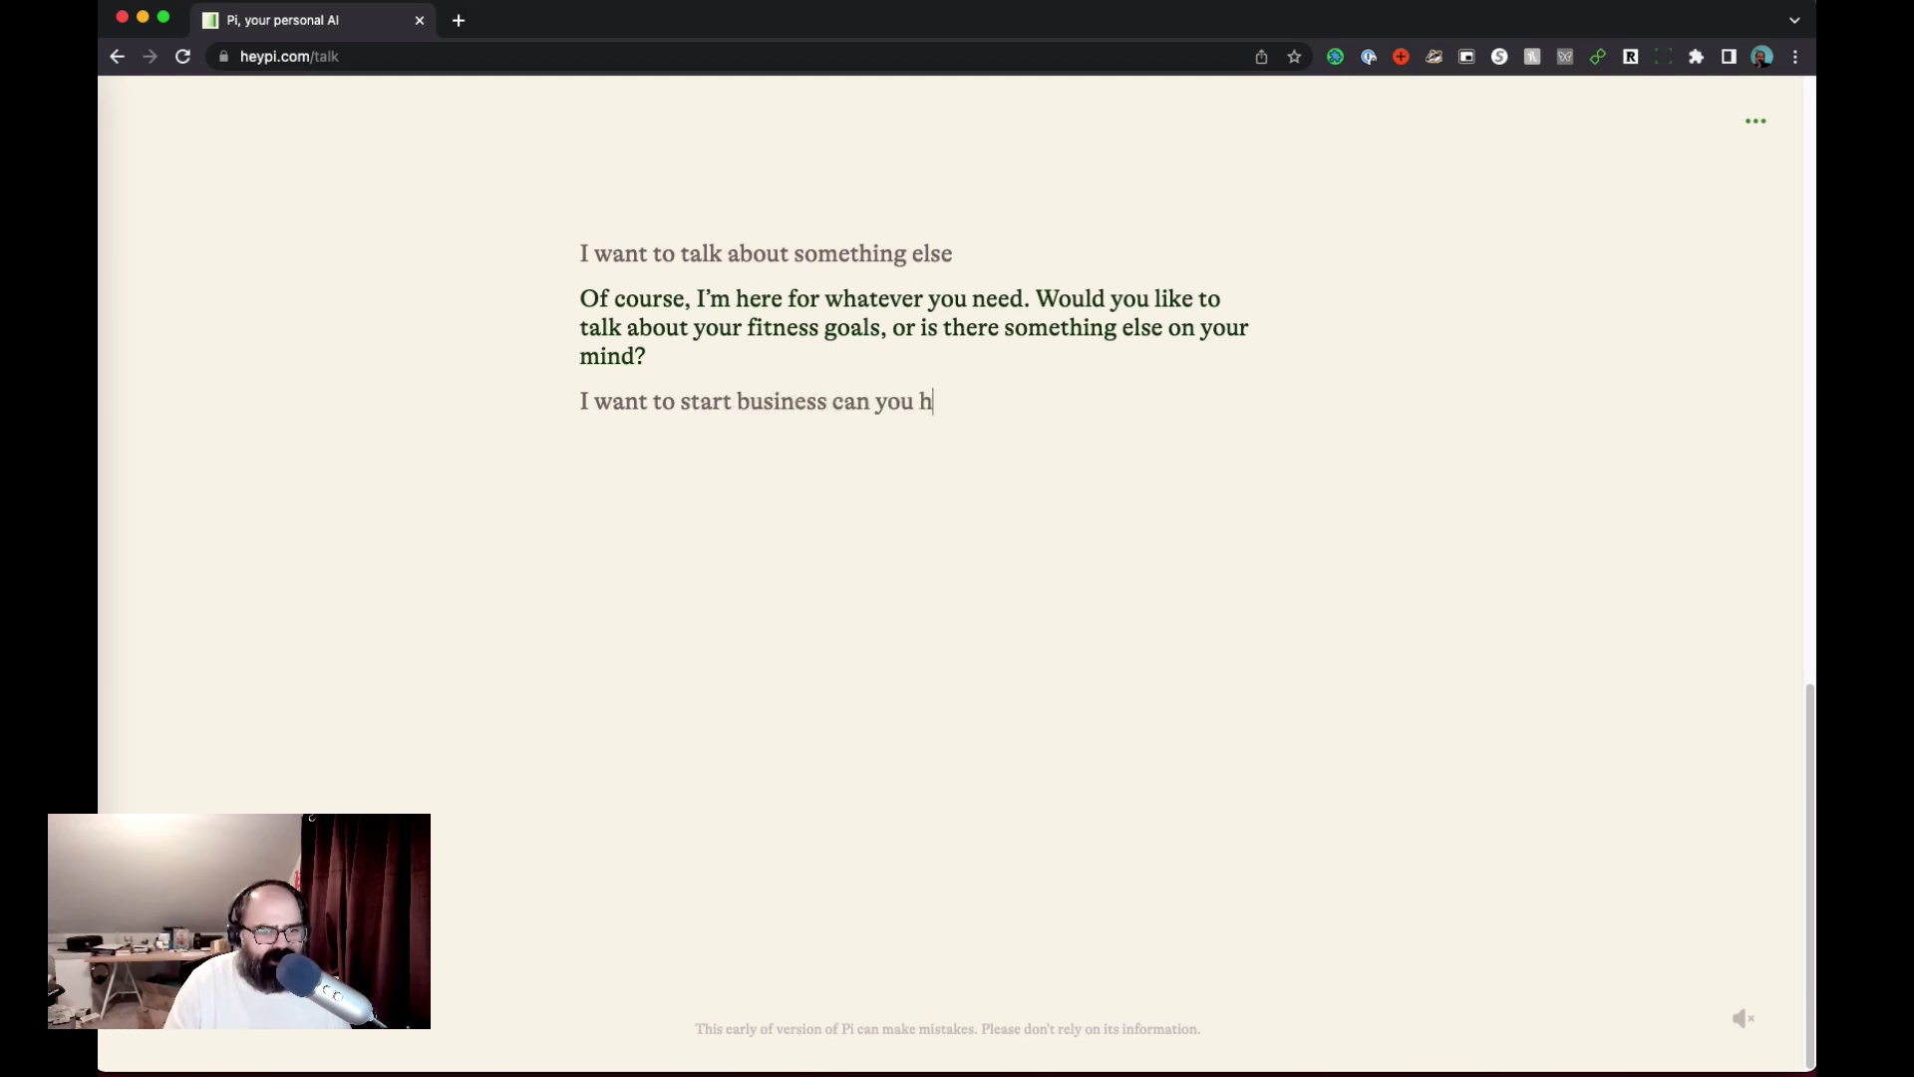
text(elp me come up with )
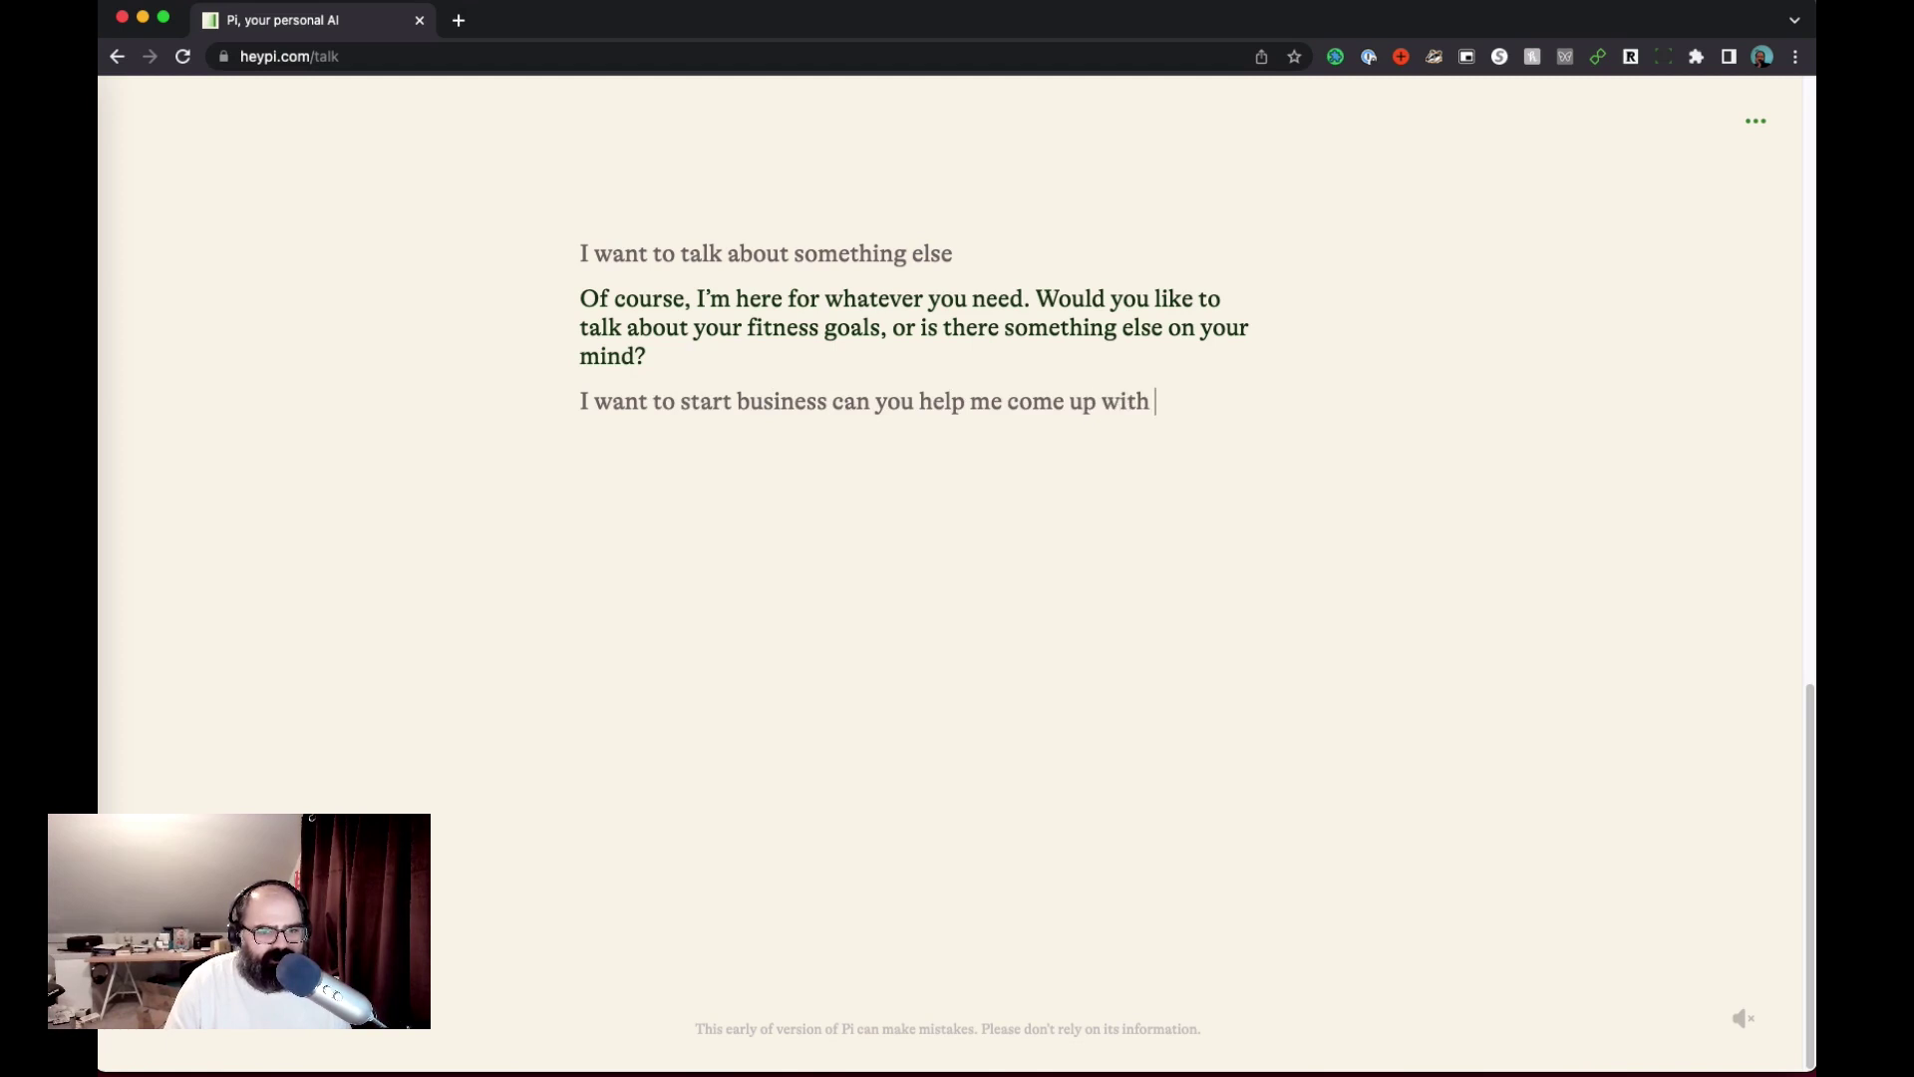
text(some ideas)
key(Return)
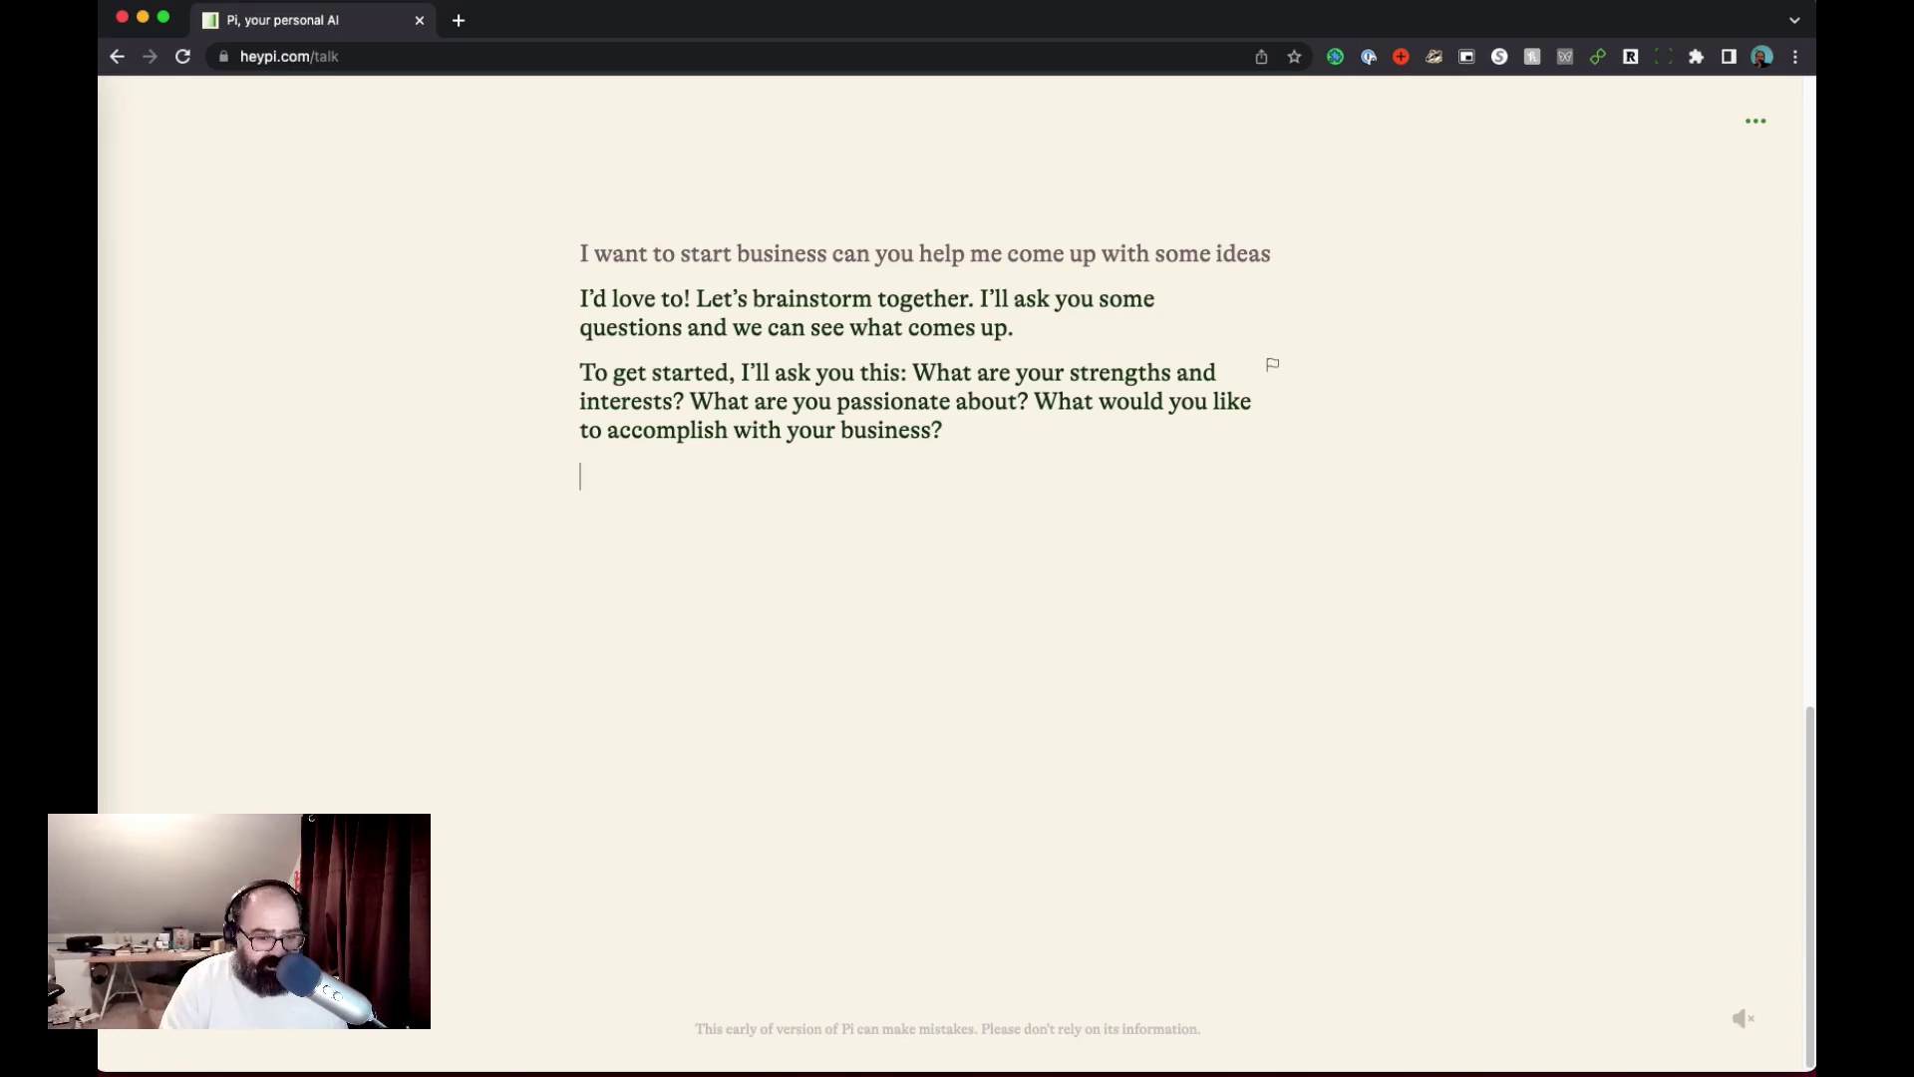
Step: Tell Pi you are a developer who likes building things and learning new technology
text(am a dev)
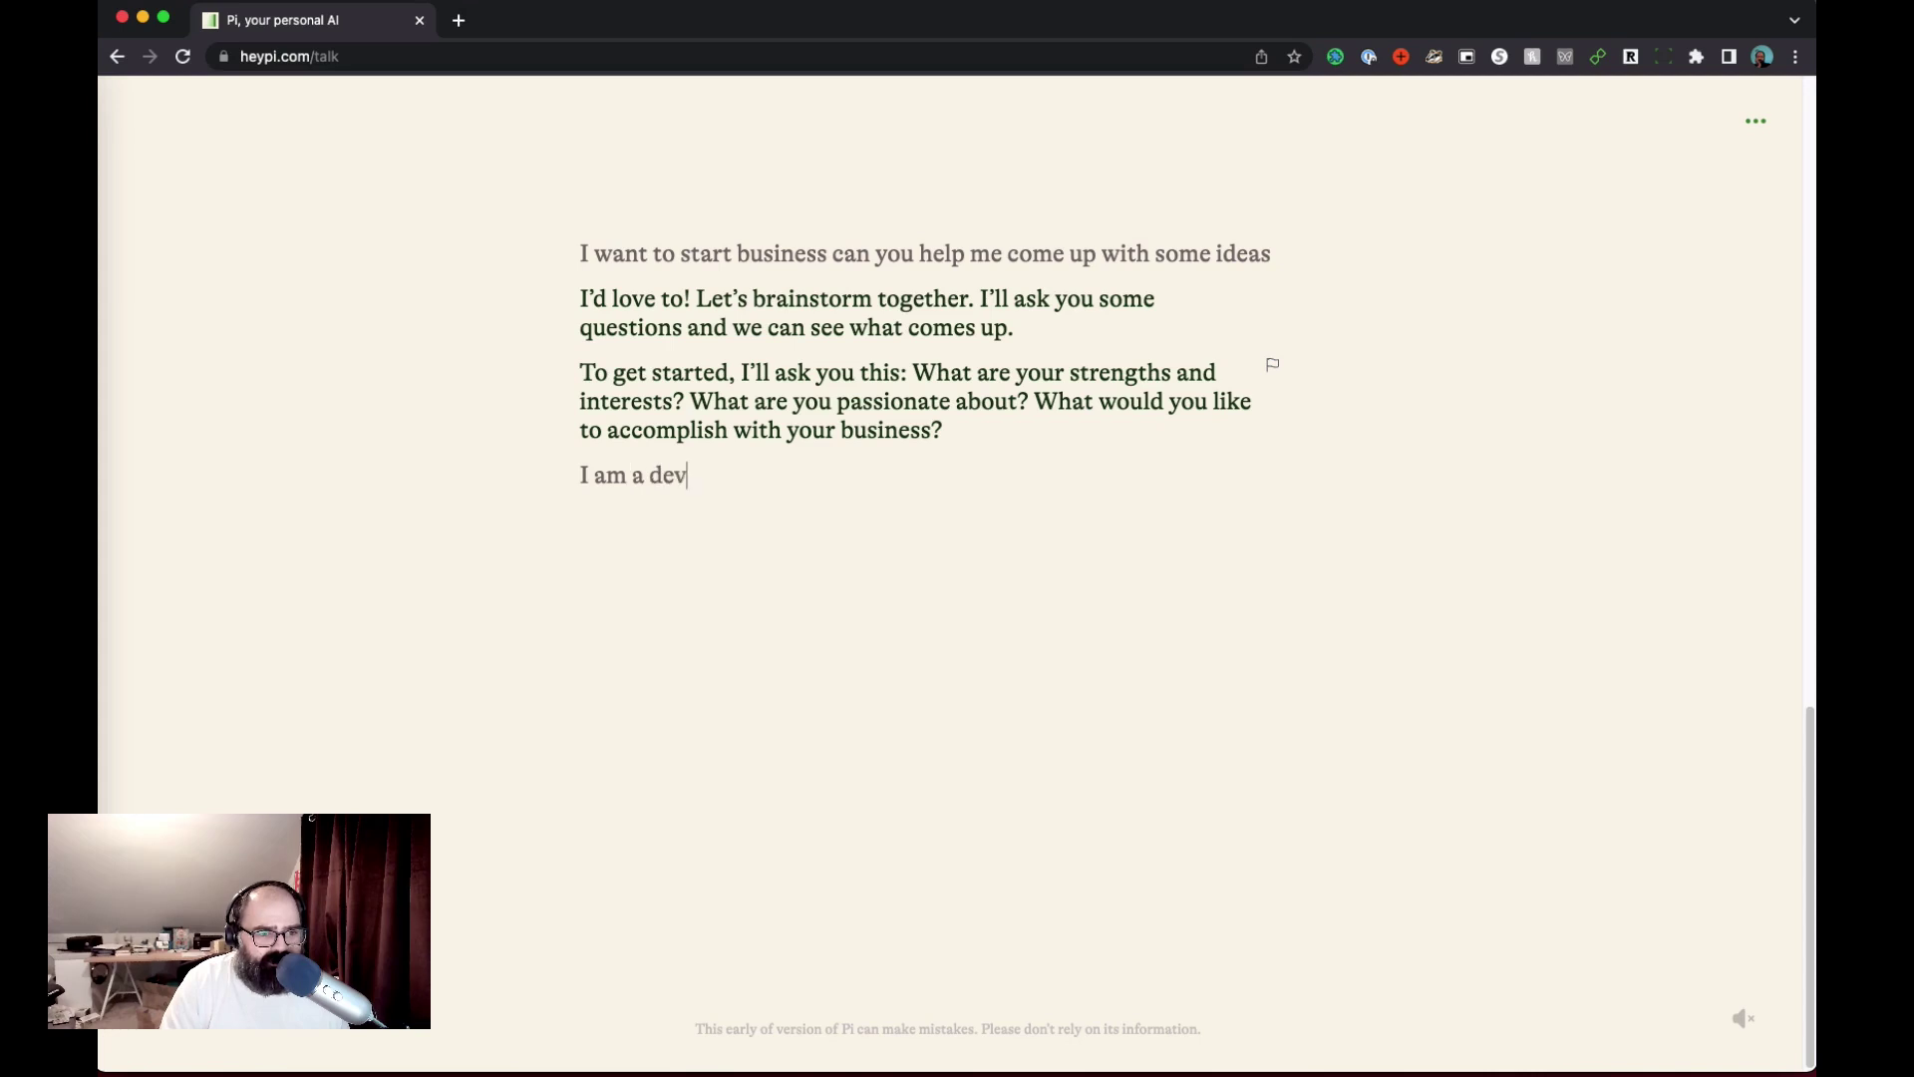
text(eloper and I like )
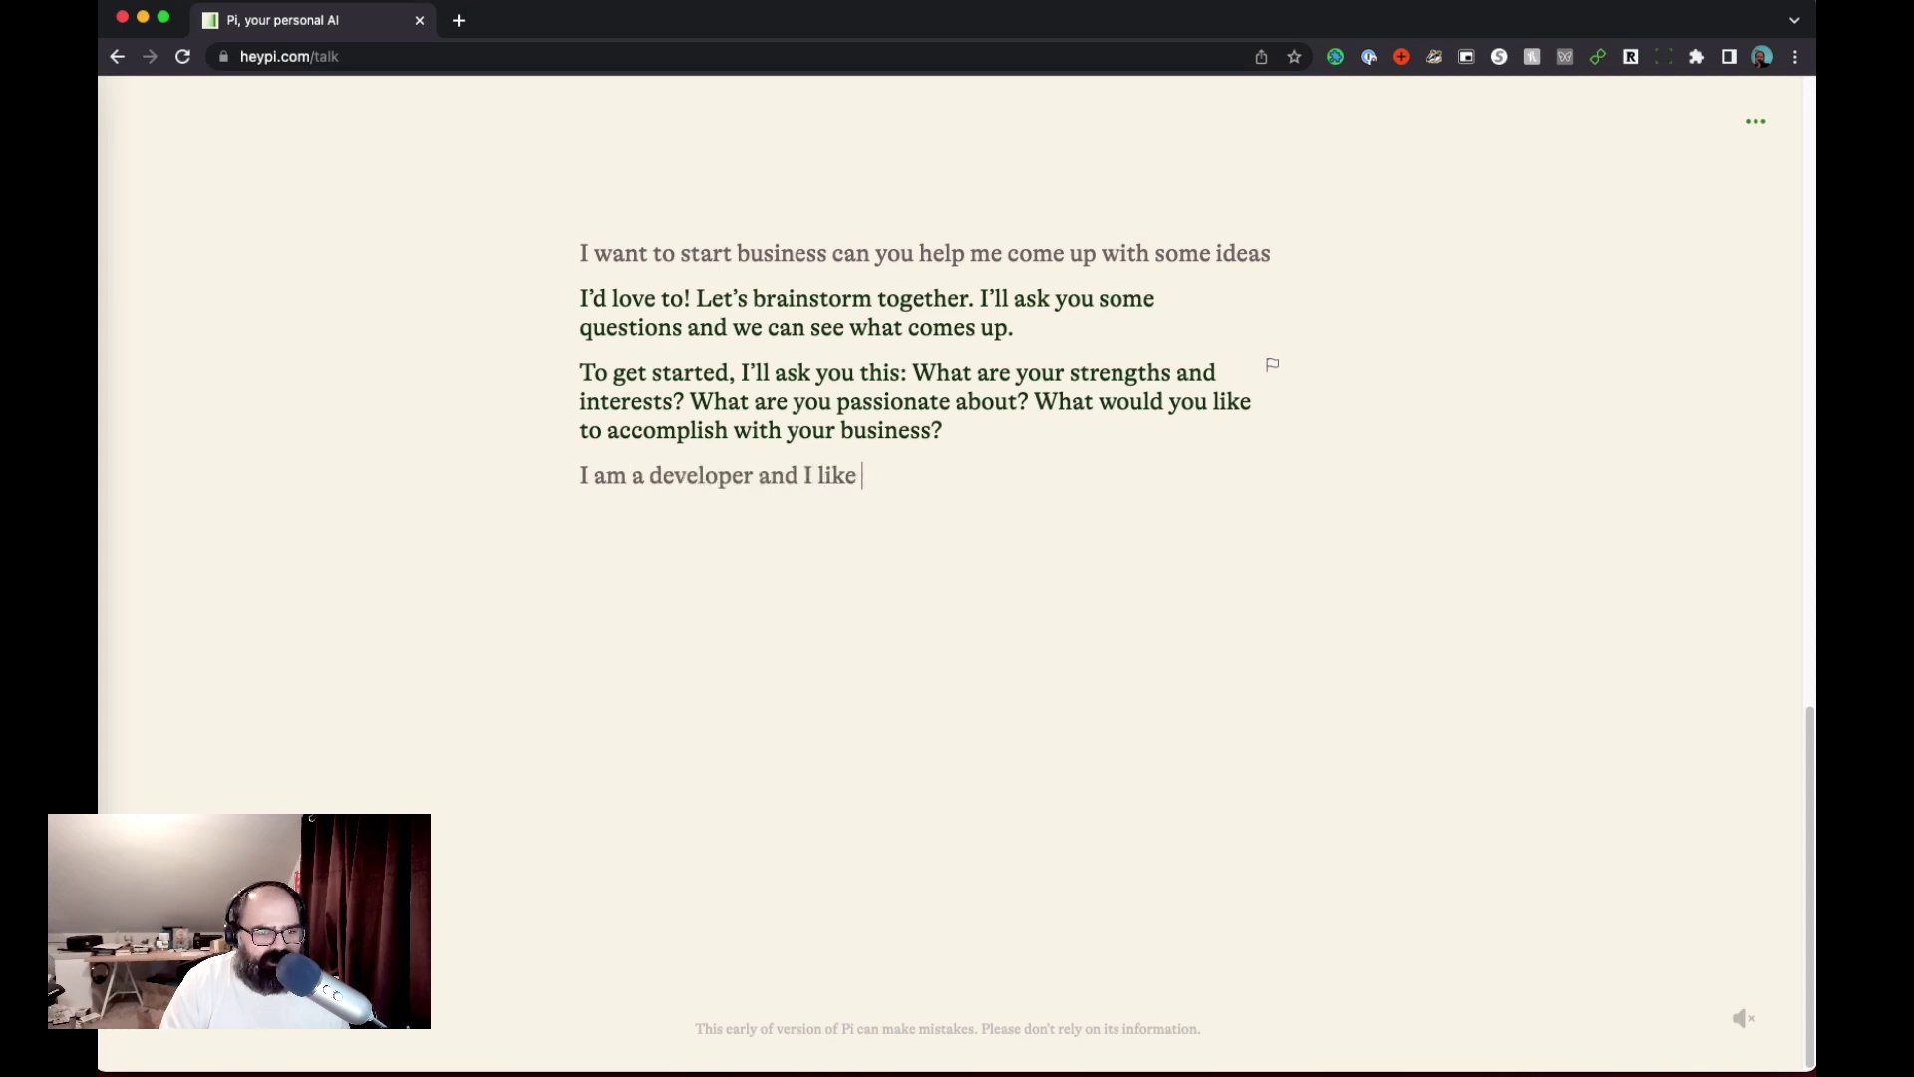
text(to build things )
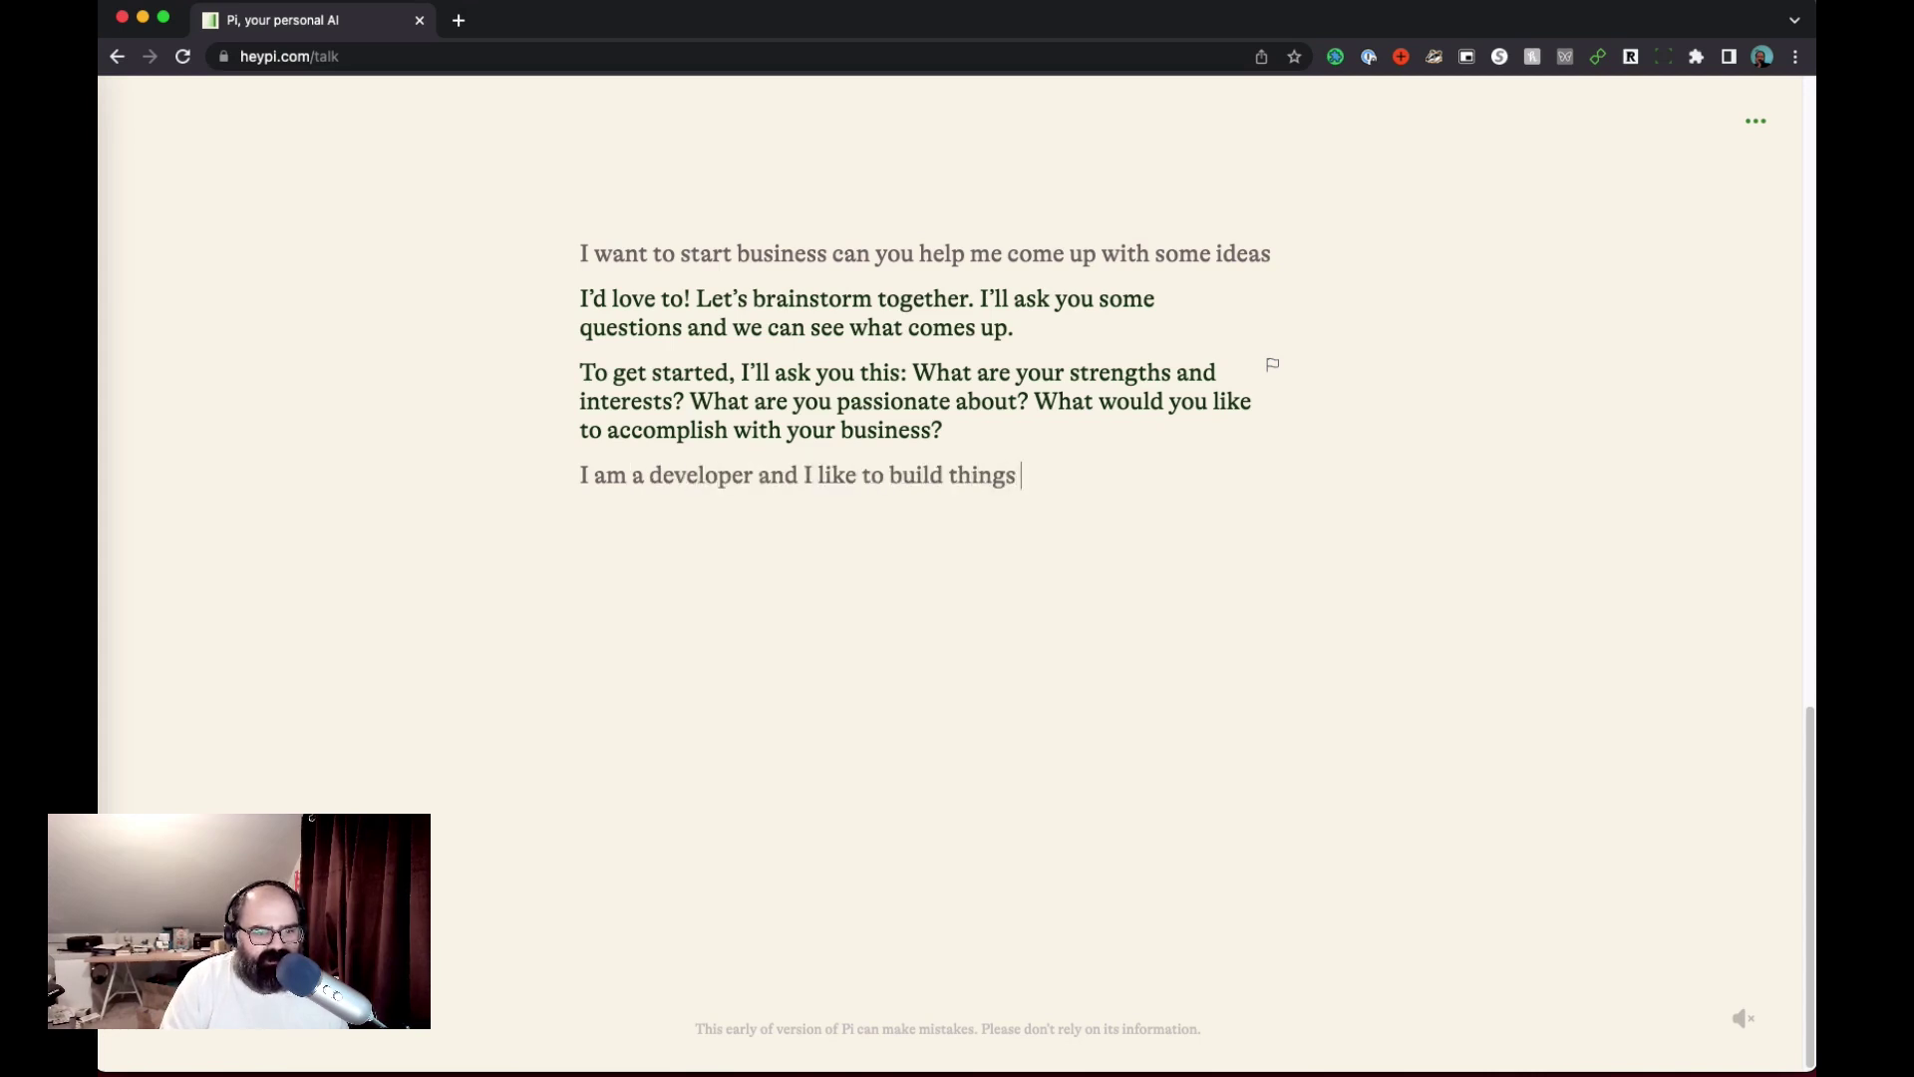
text(. I love lea)
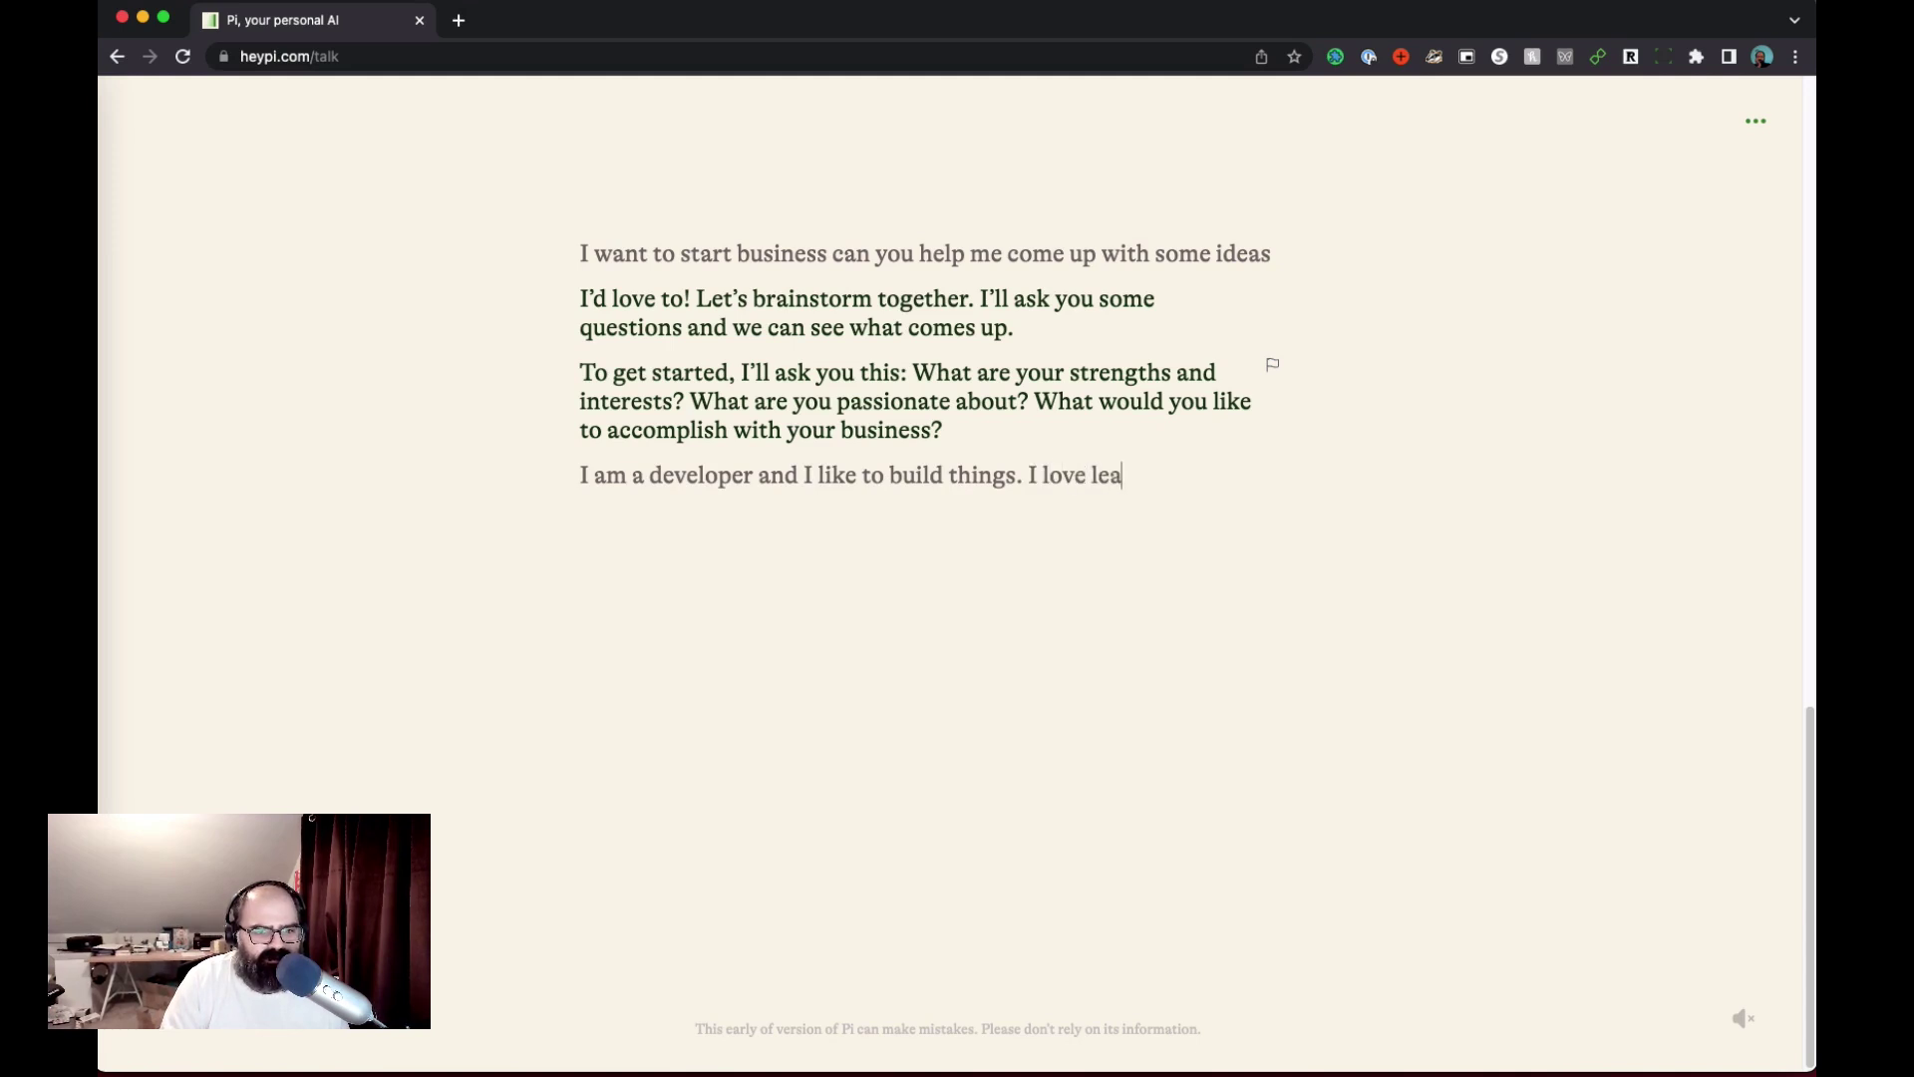
text(rning about new tech)
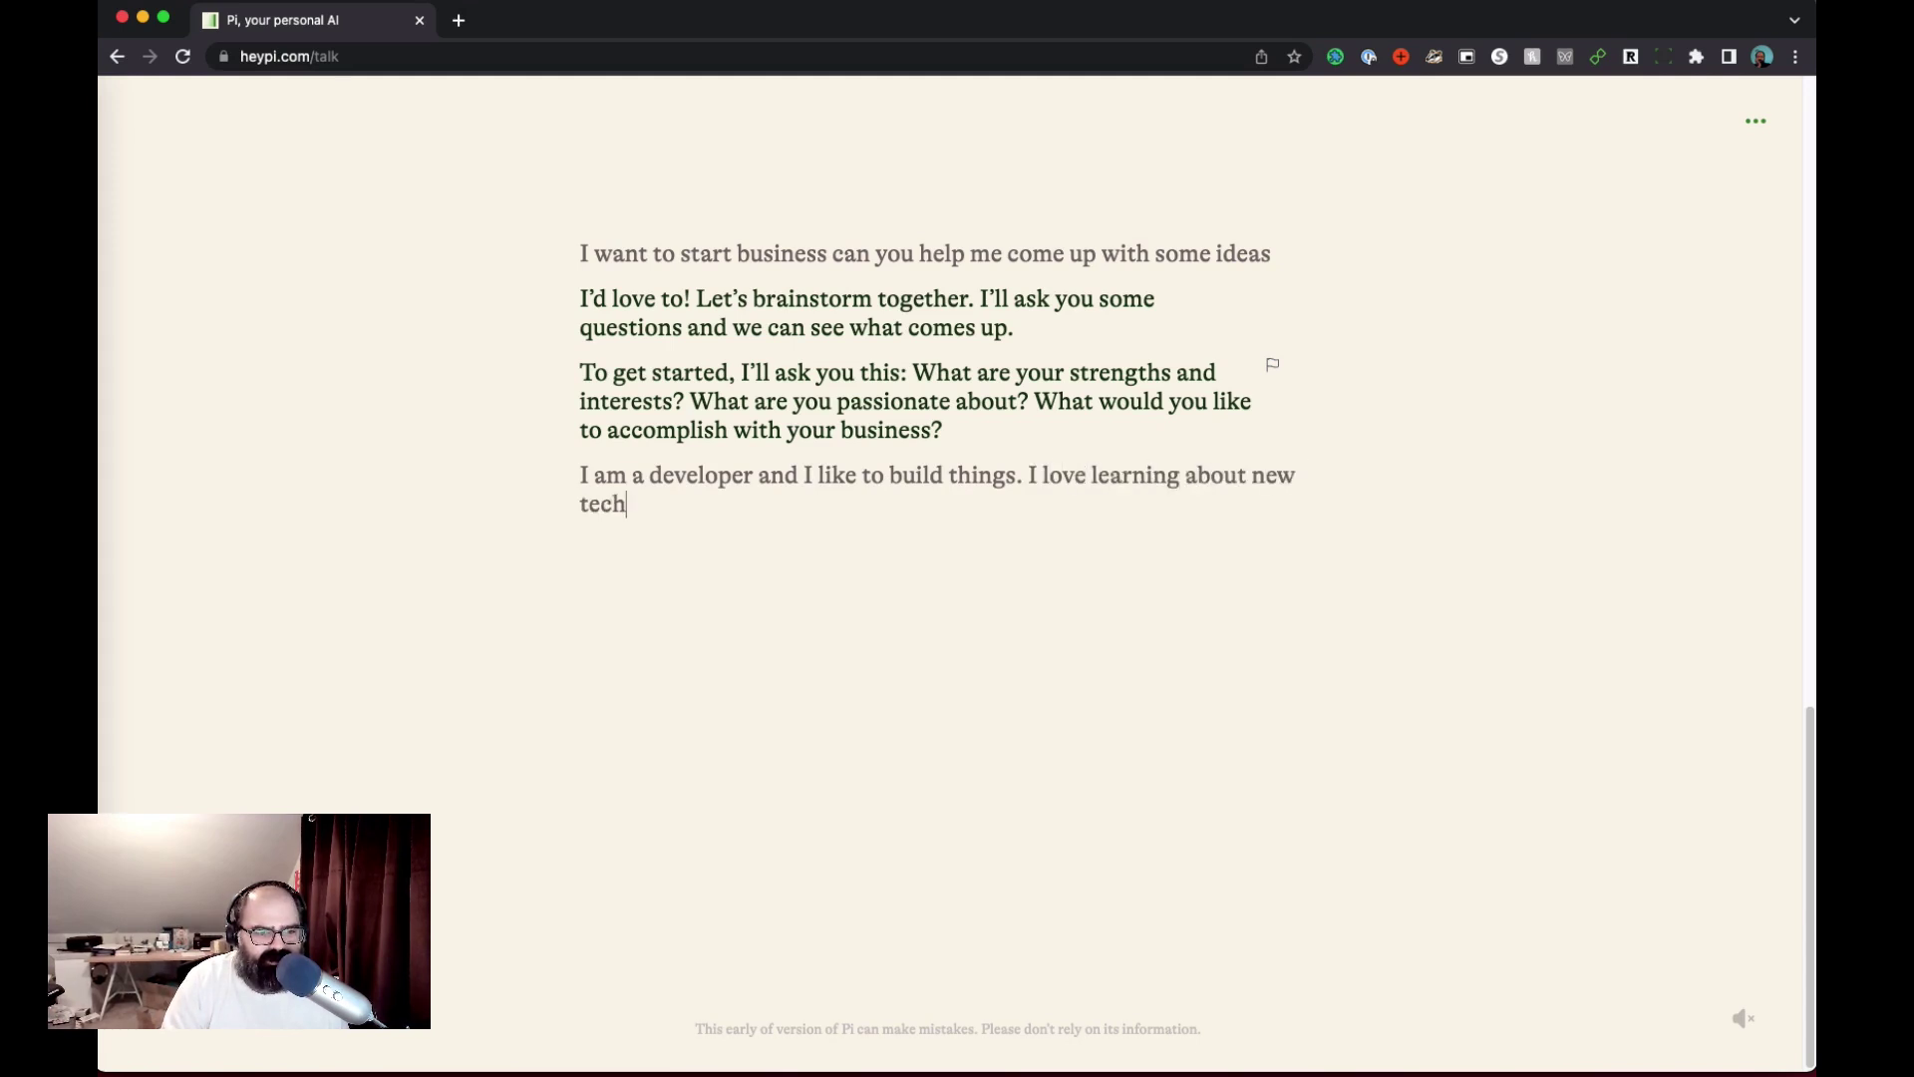
text(nology)
key(Return)
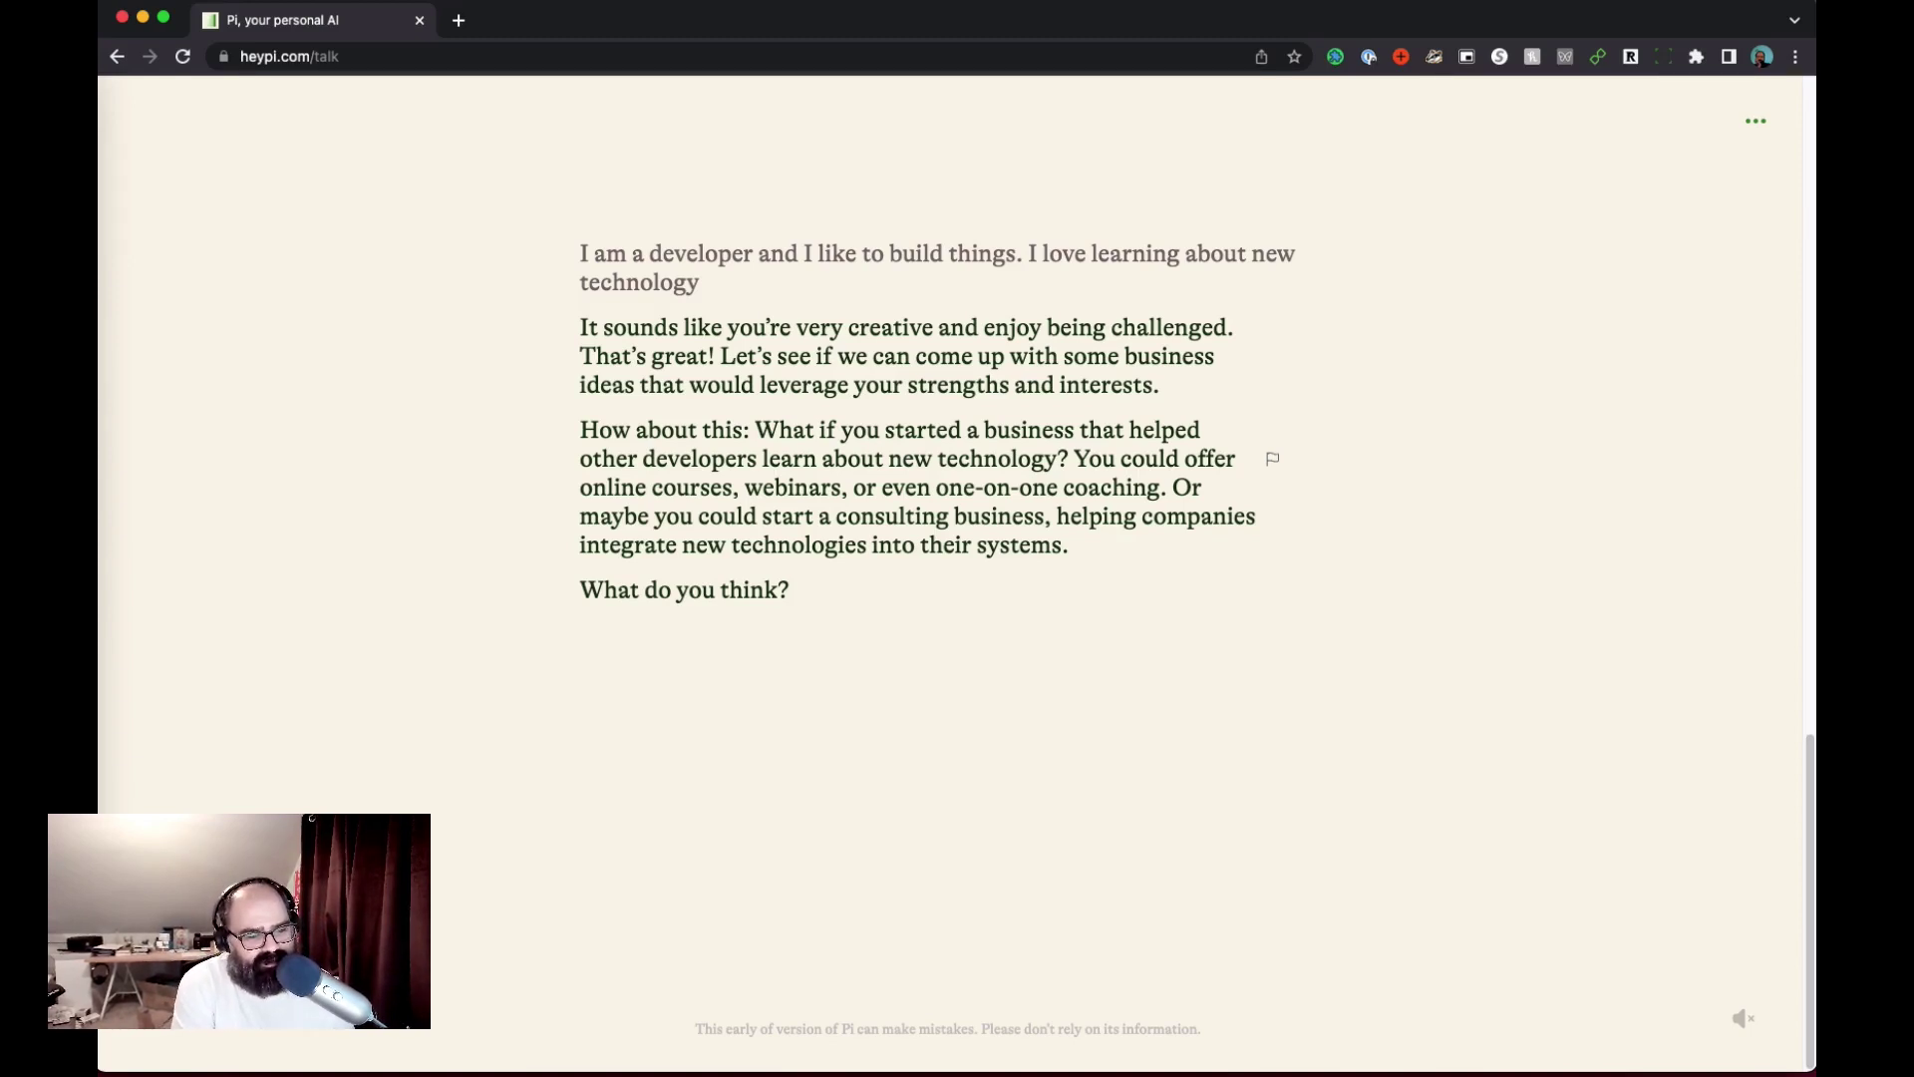
Step: Reply 'Sounds great', then ask how to invest $100 in your retirement account
text(Sou)
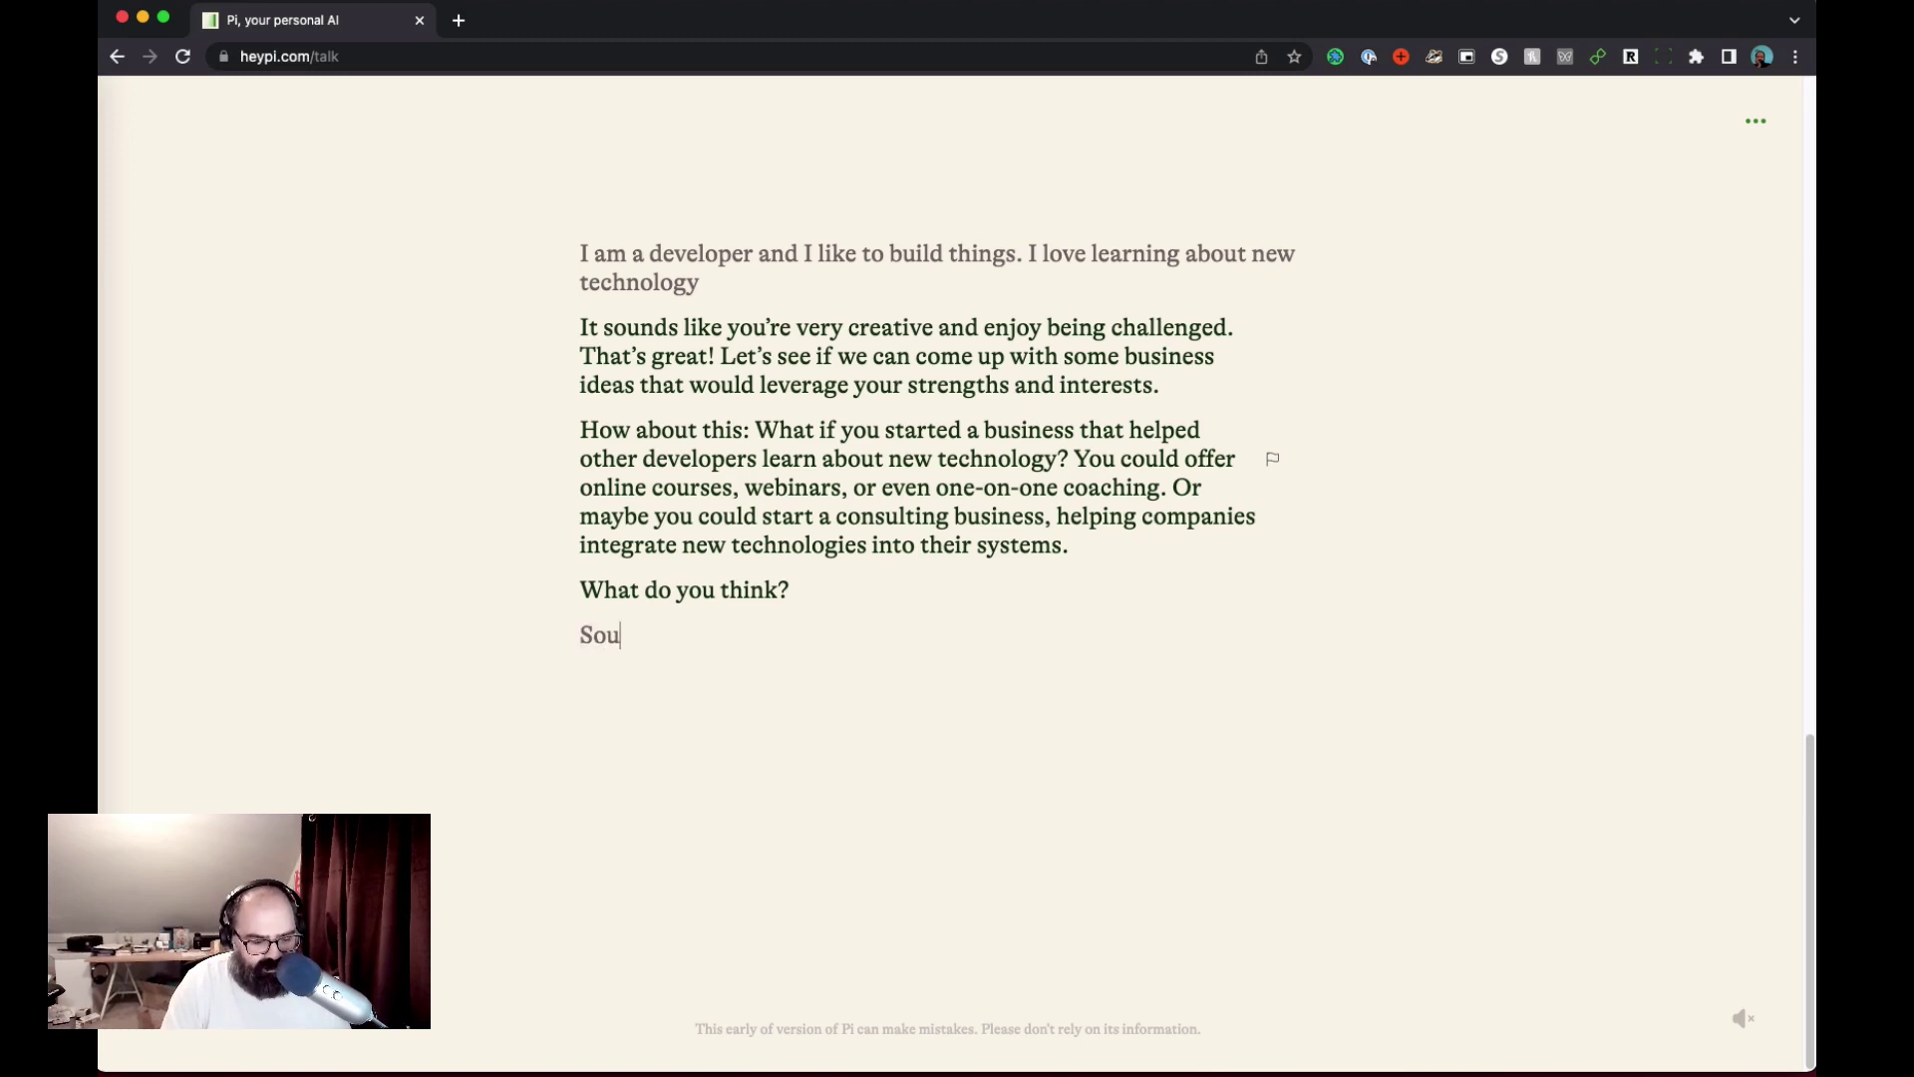
text(nds great)
key(Return)
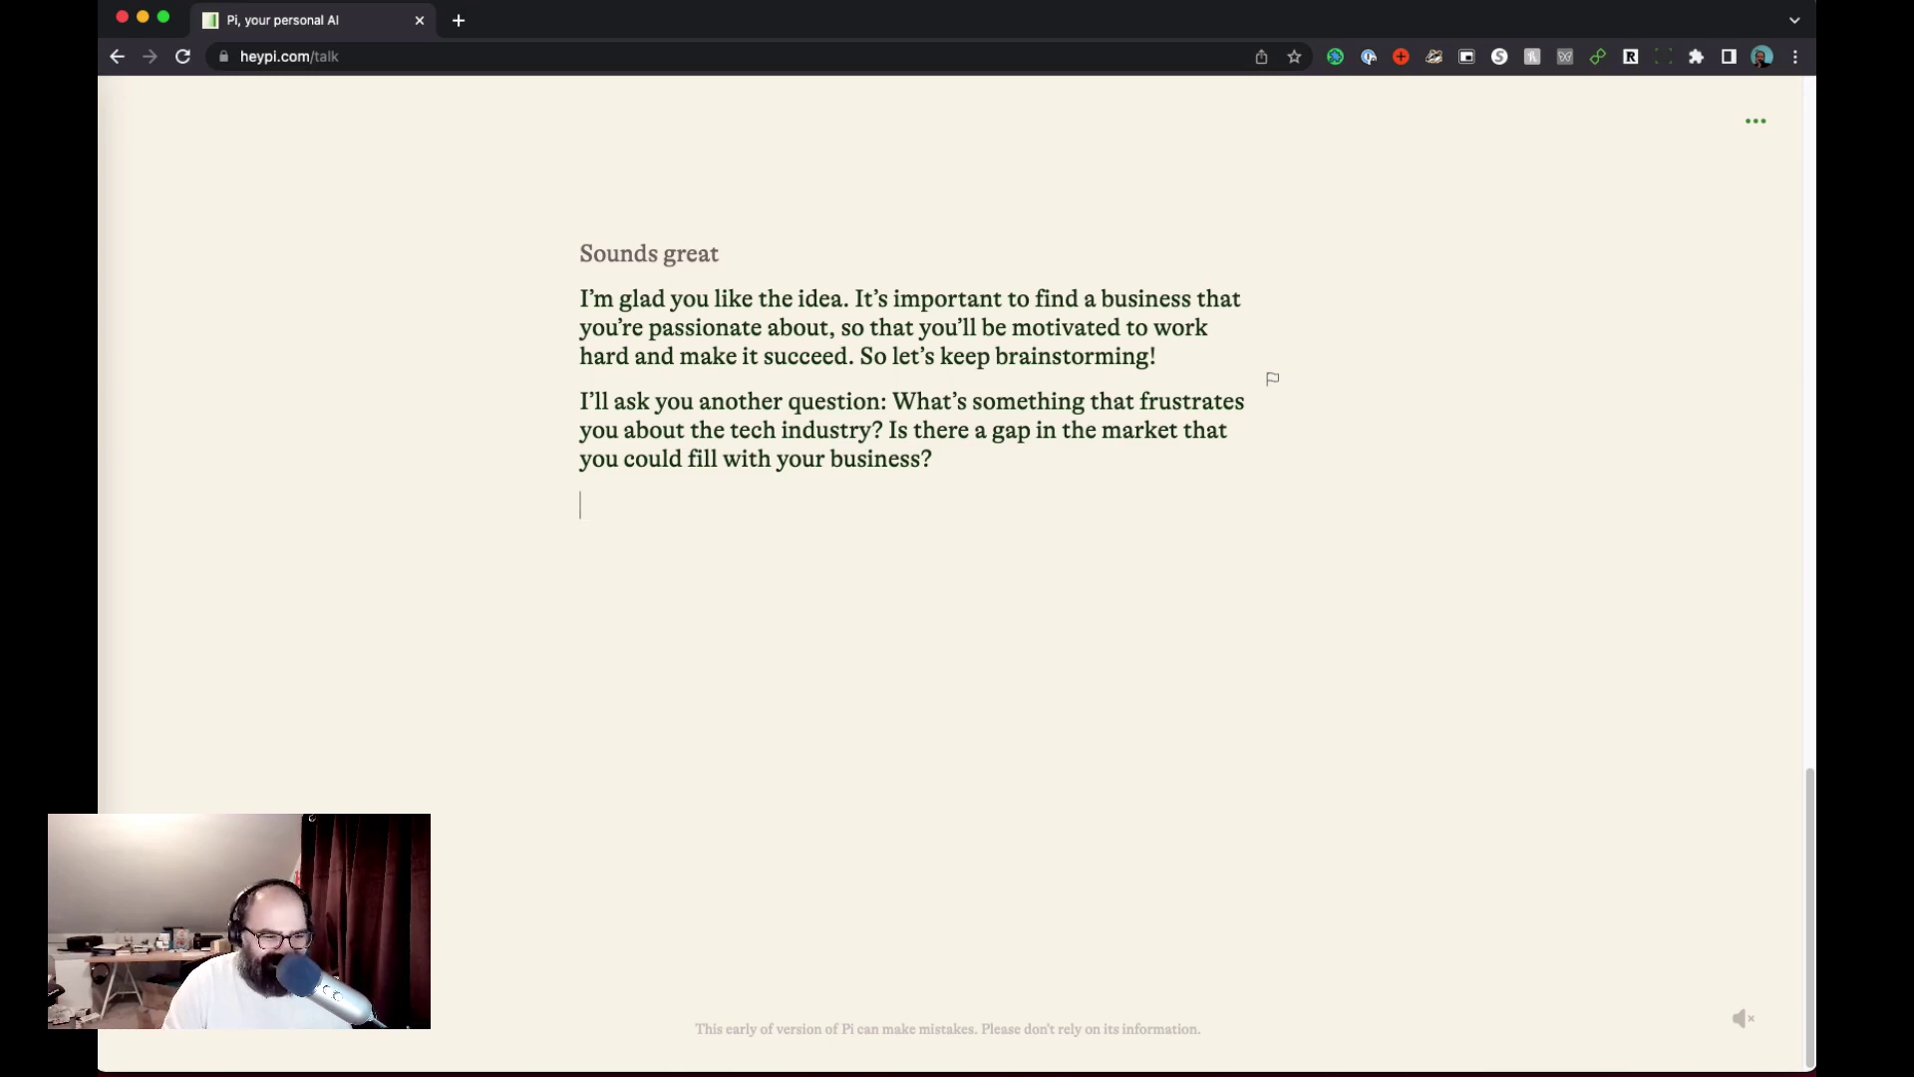
text(I have a )
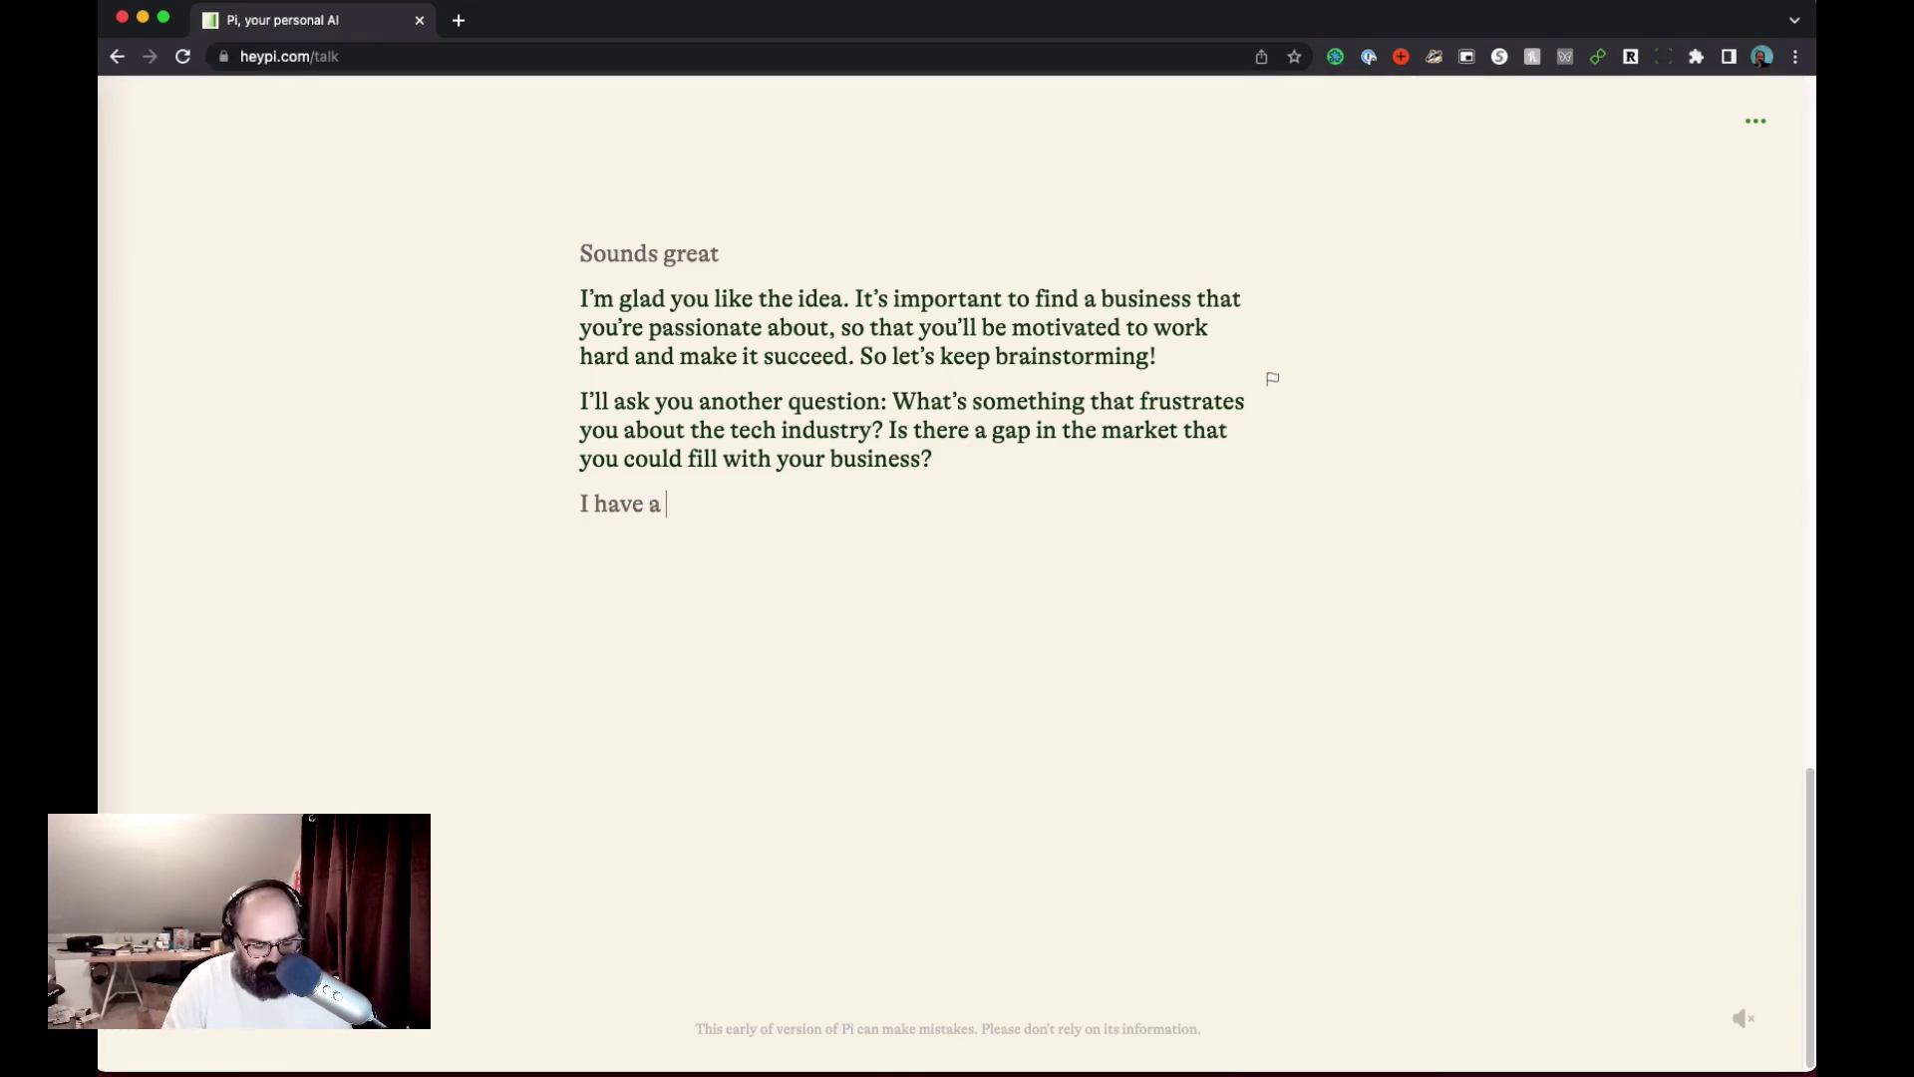
text($100 d)
key(BackSpace)
text(to)
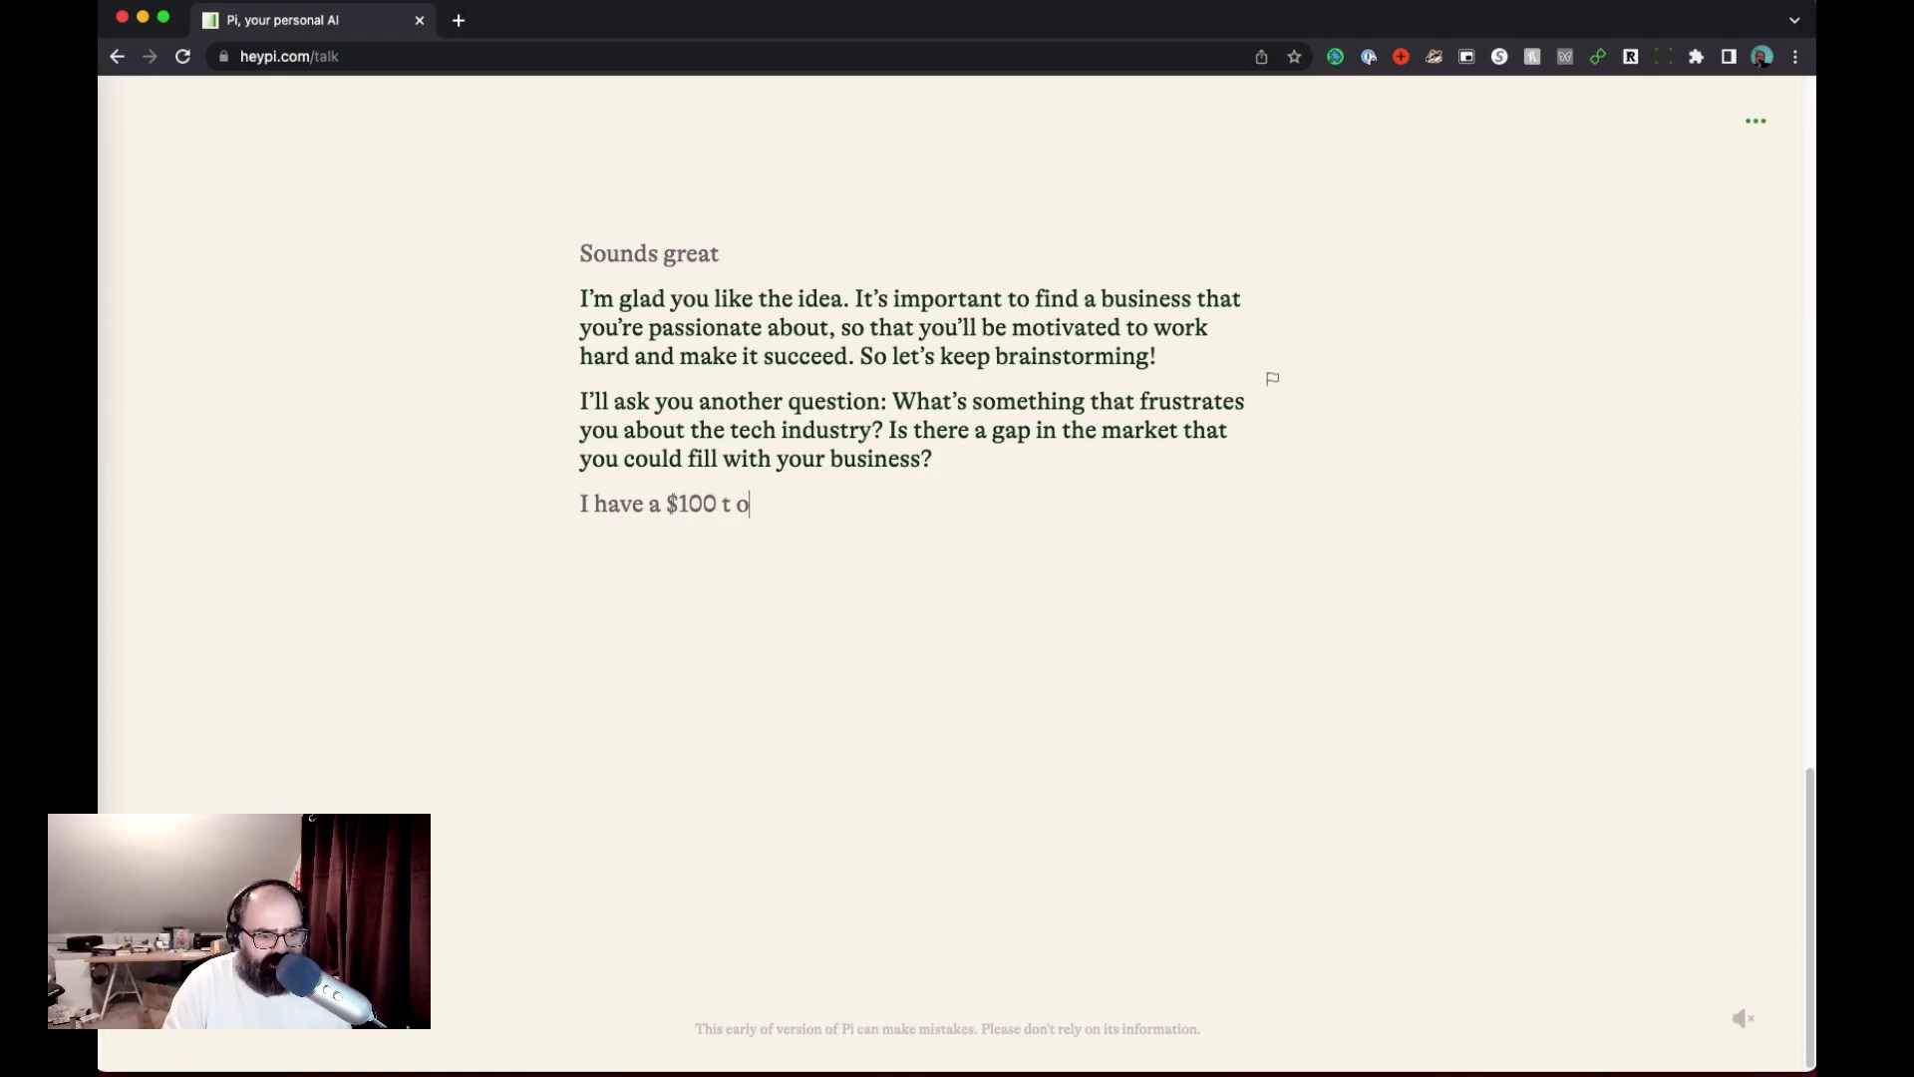
text( invest in m)
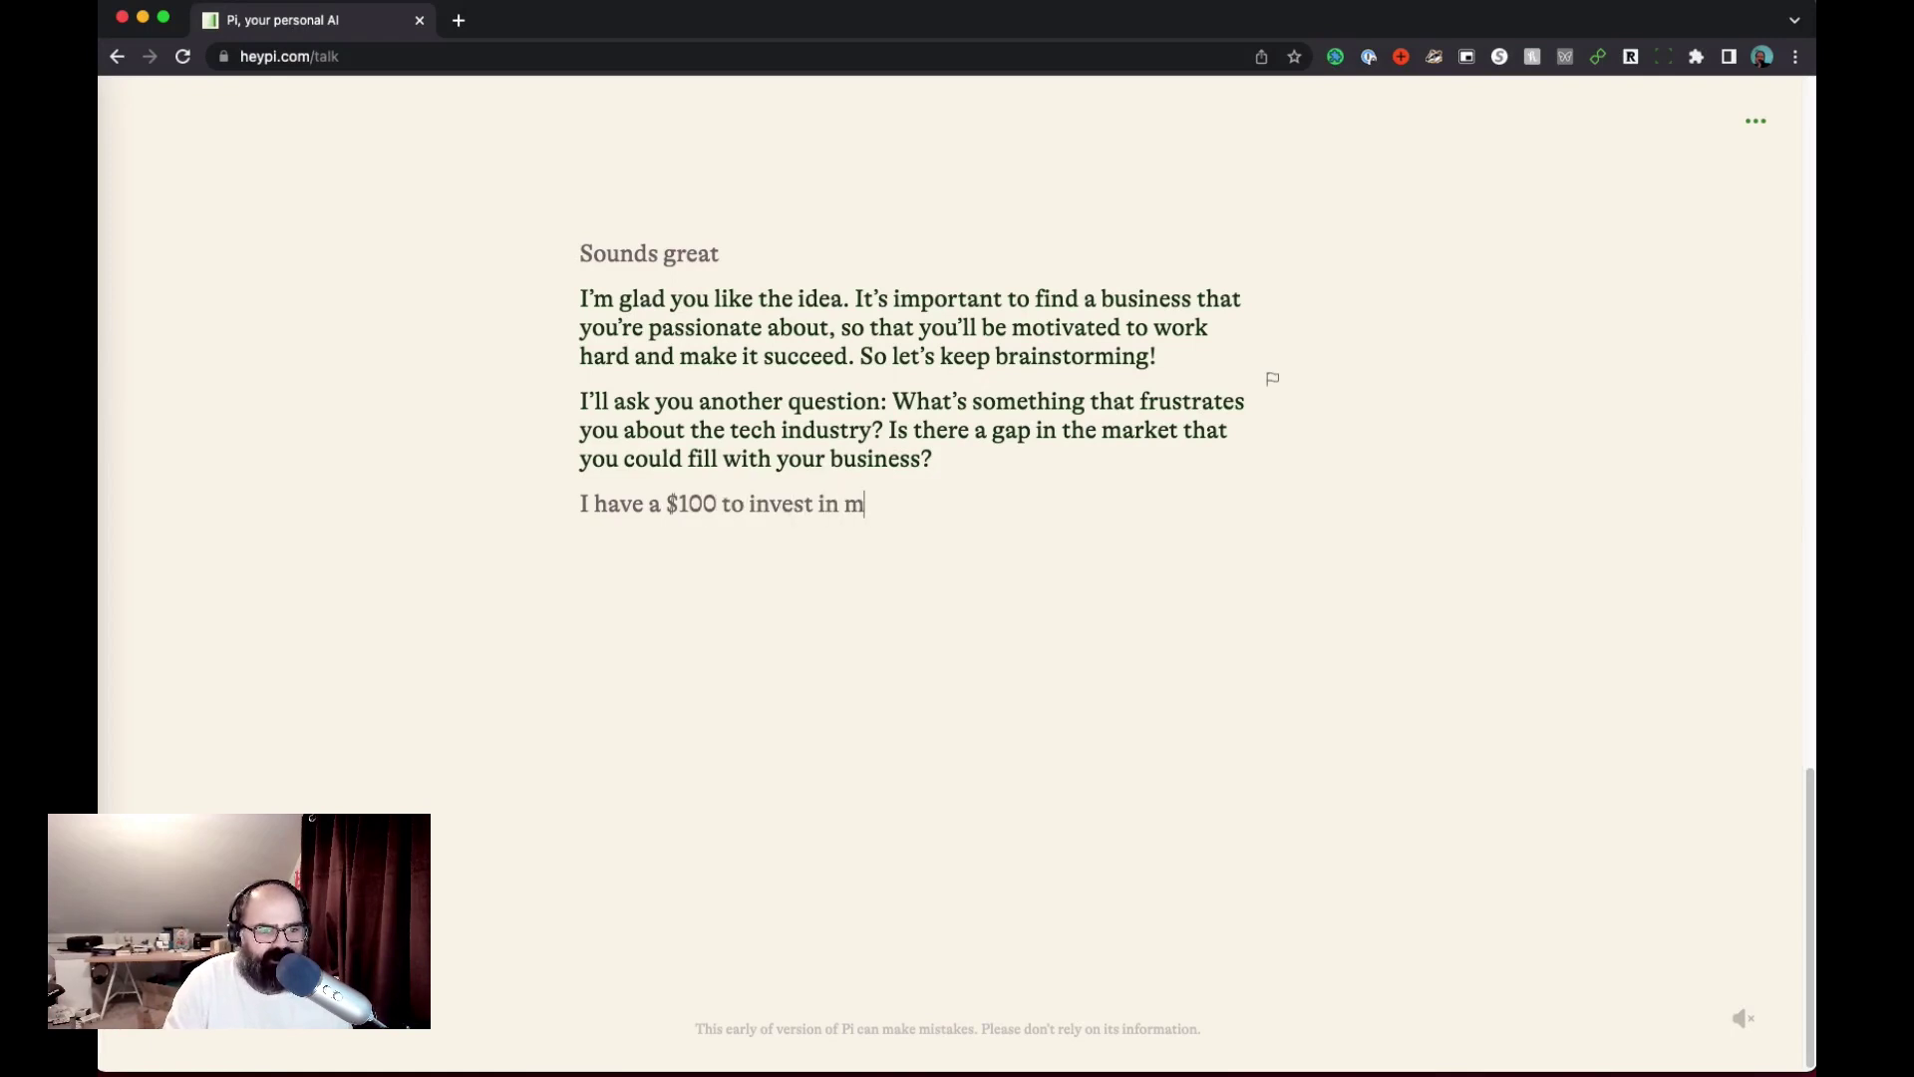
text(y retirmen)
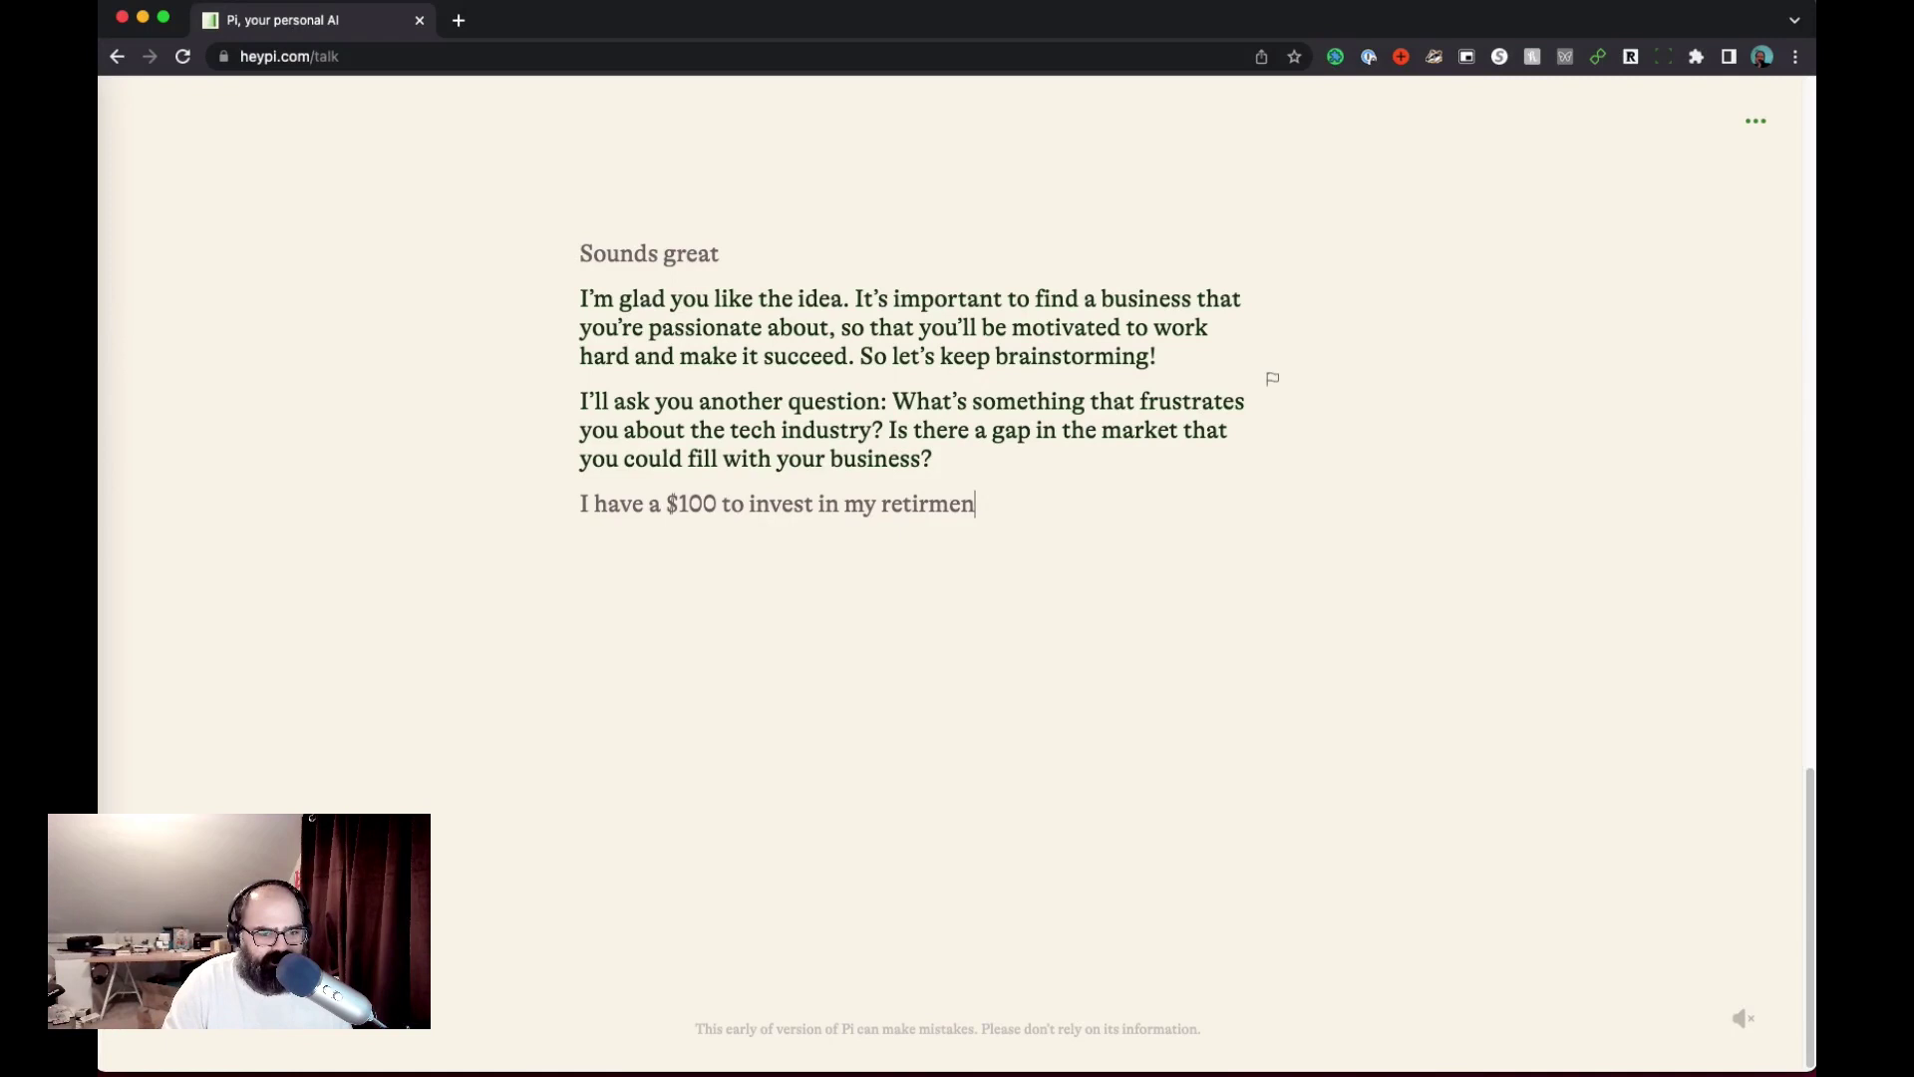
text(t account wh)
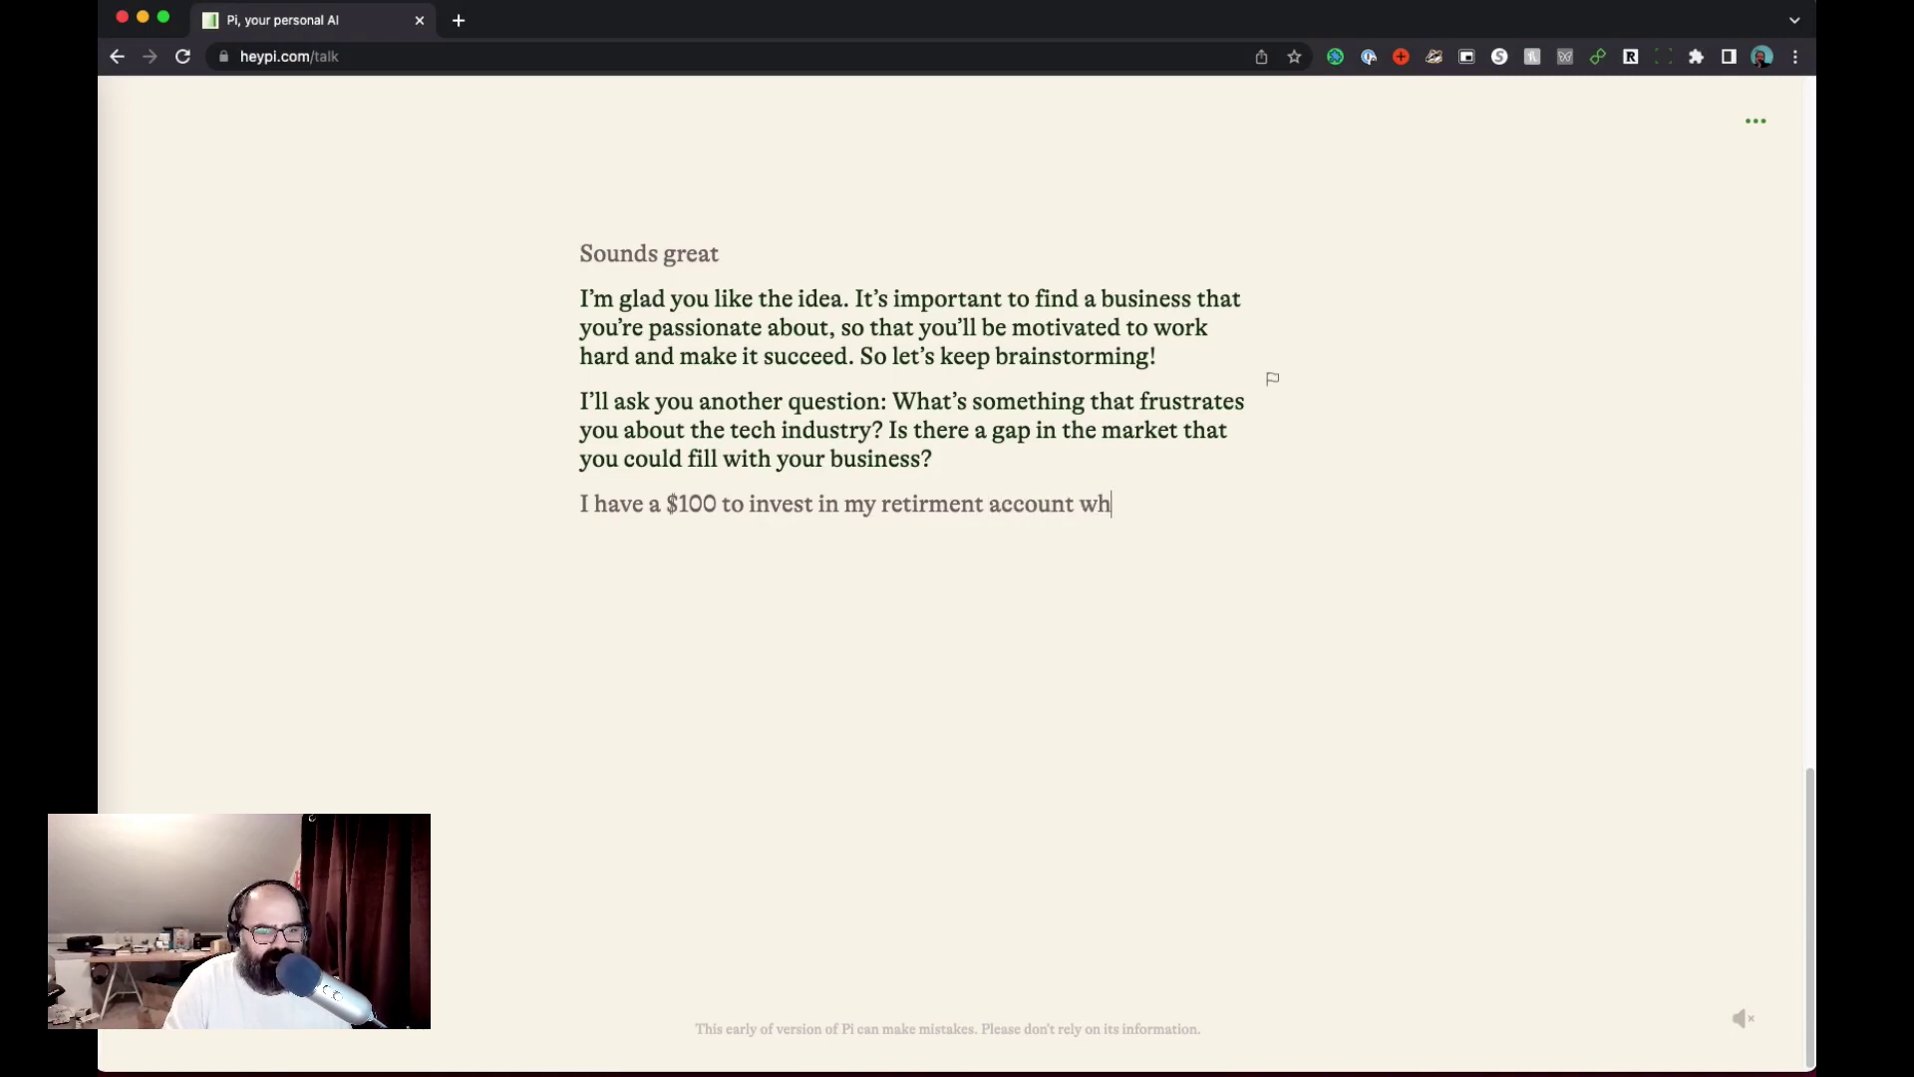
text(at should i do?)
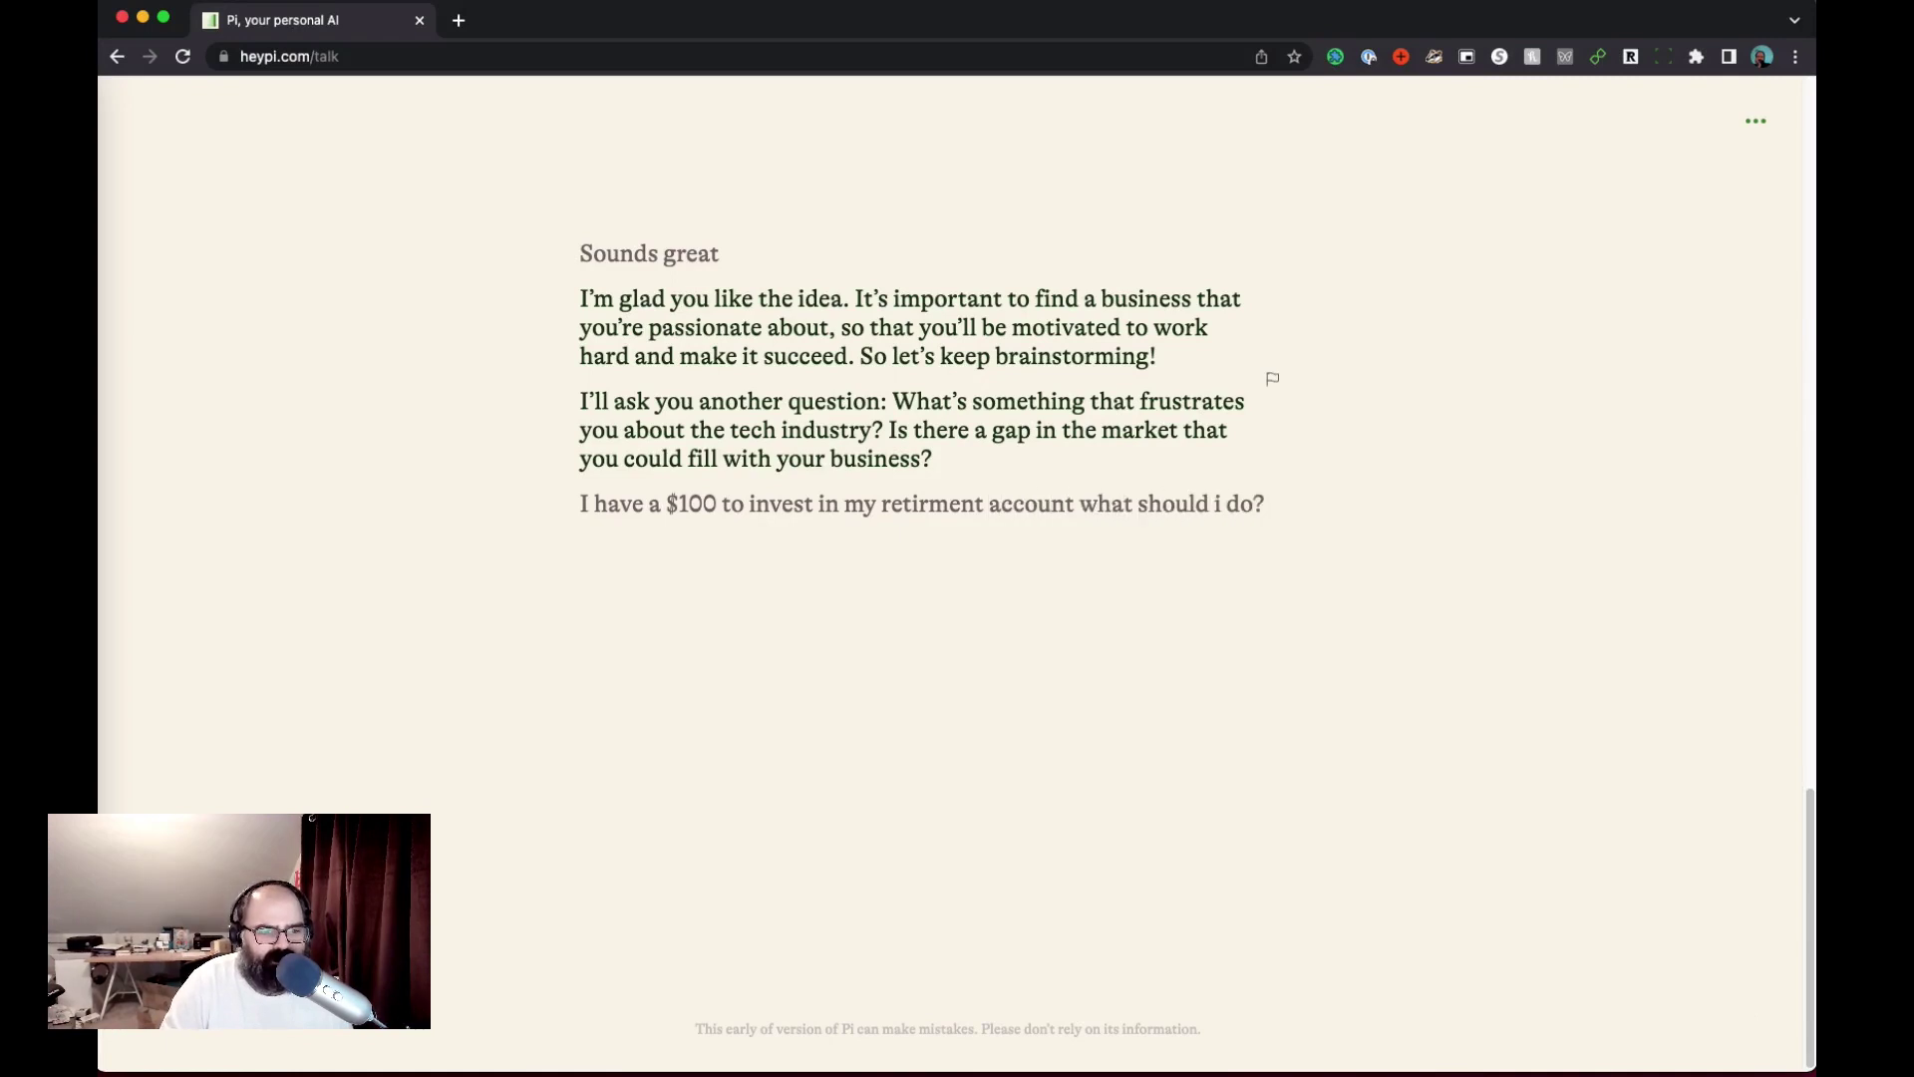
key(Return)
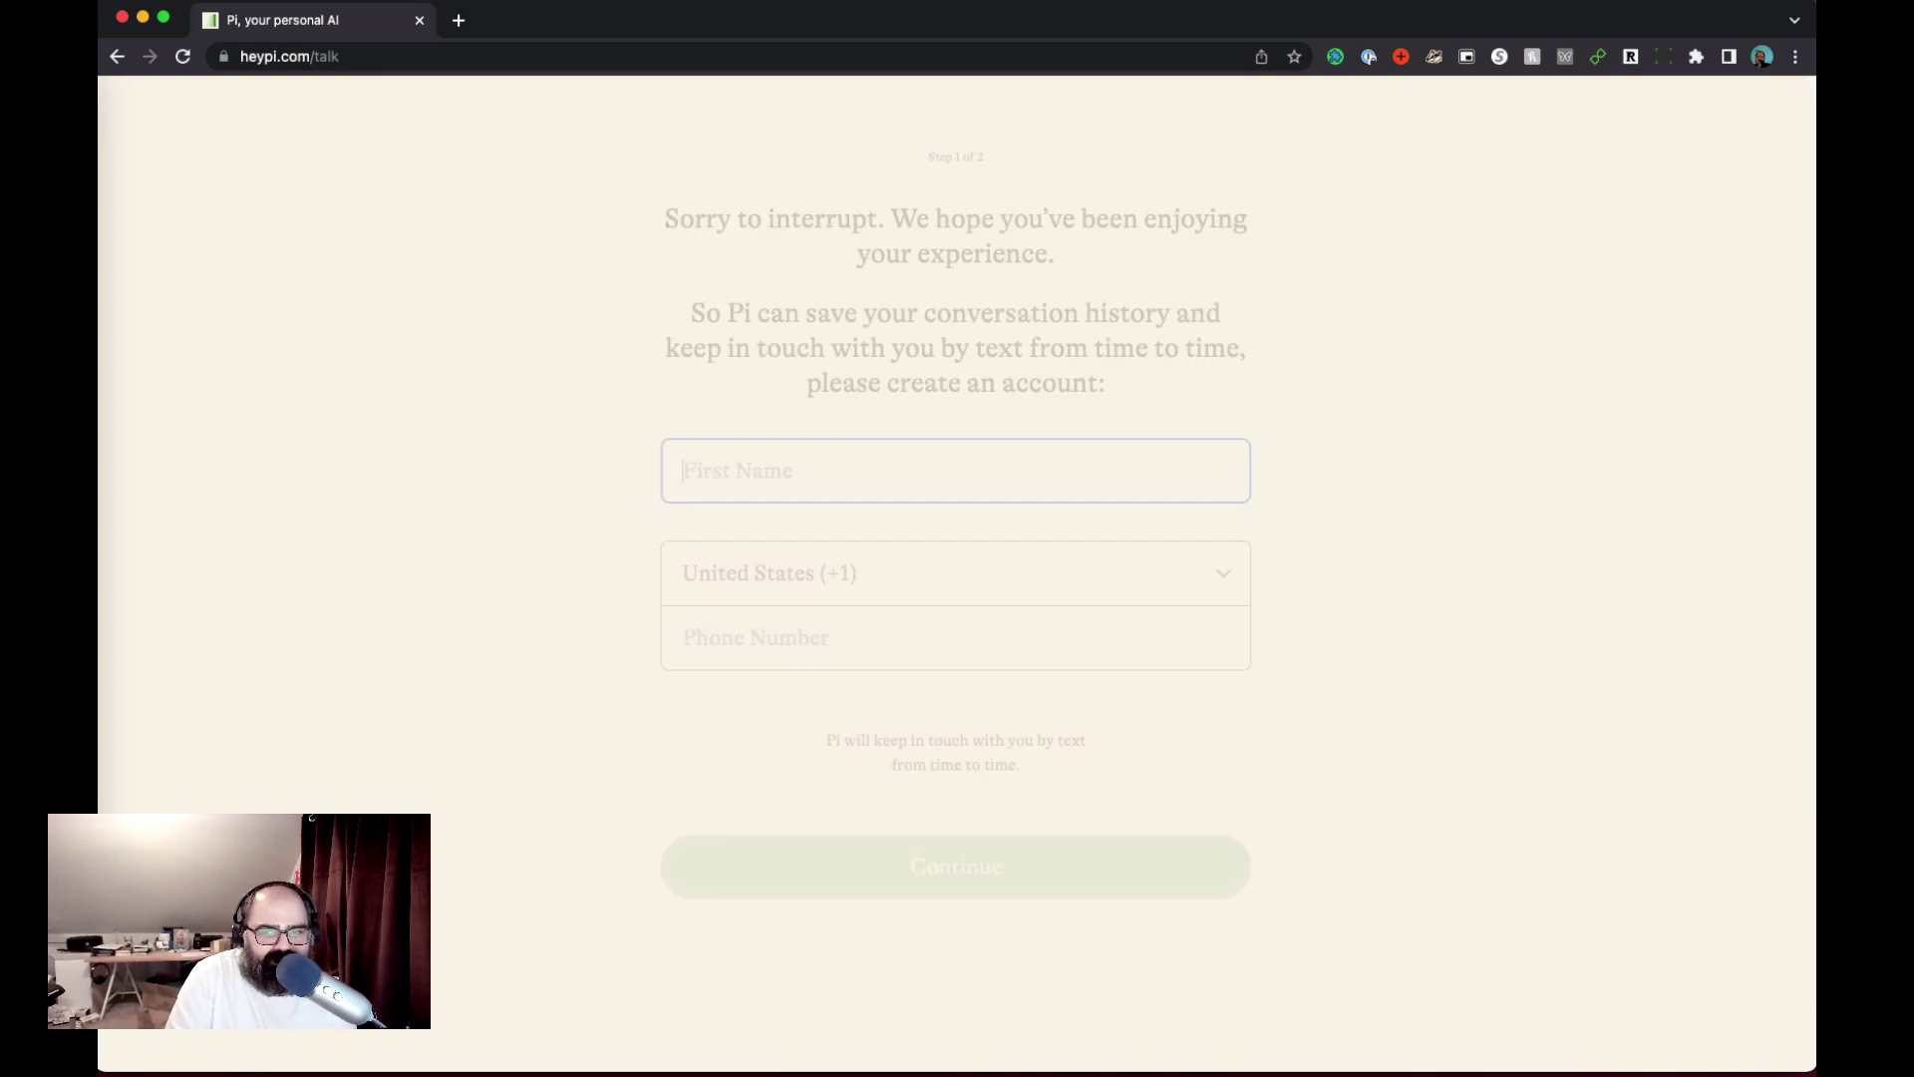